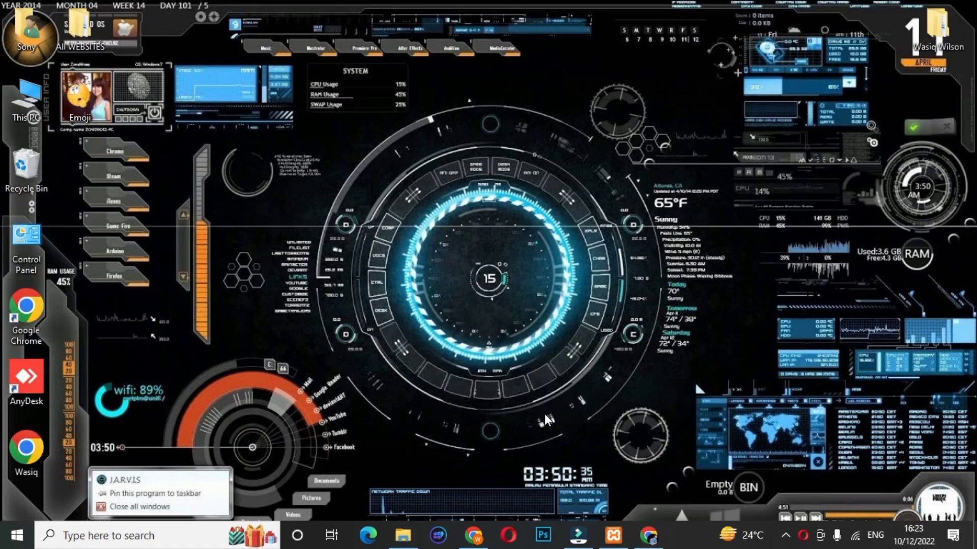
Switch to the XAMPP Control Panel, start the Apache and MySQL modules, and minimize the window.
click(607, 537)
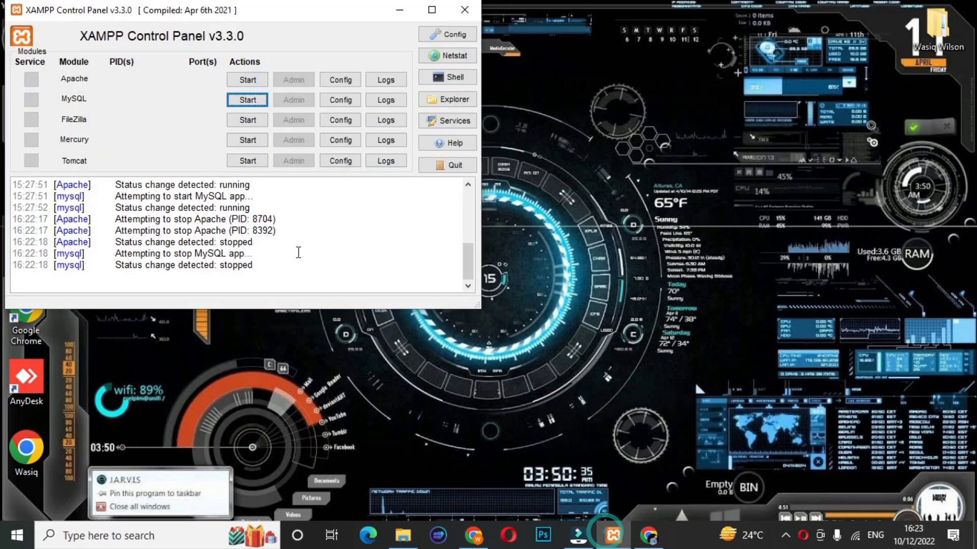
click(248, 80)
click(248, 100)
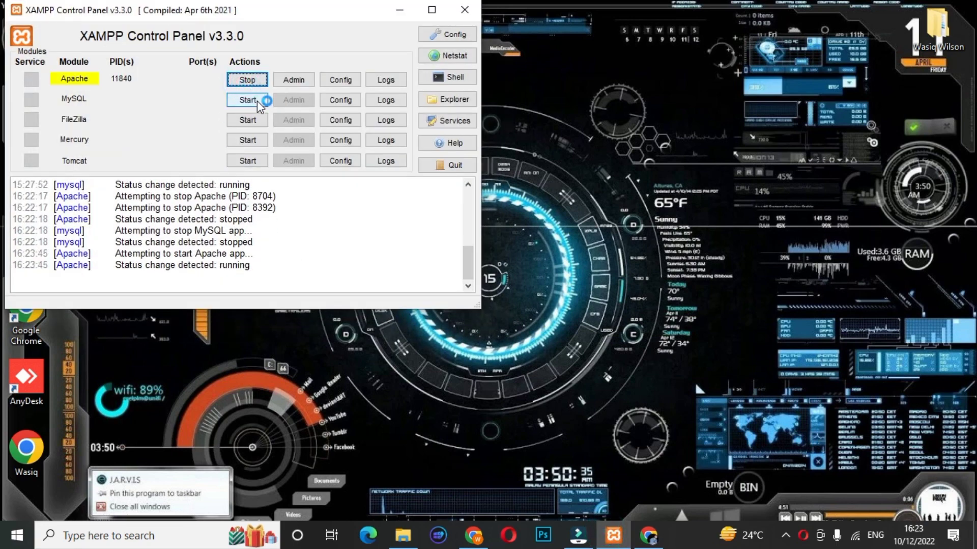
click(293, 78)
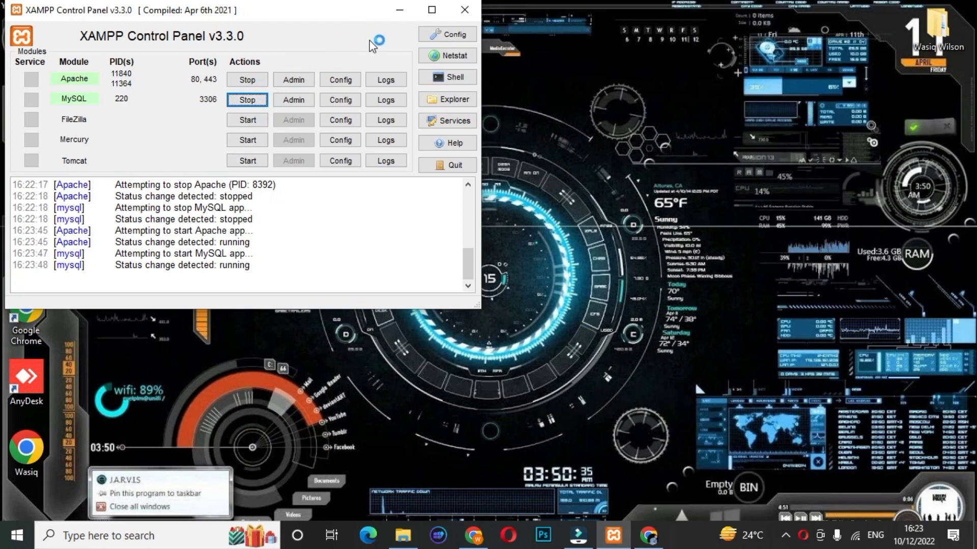
click(399, 10)
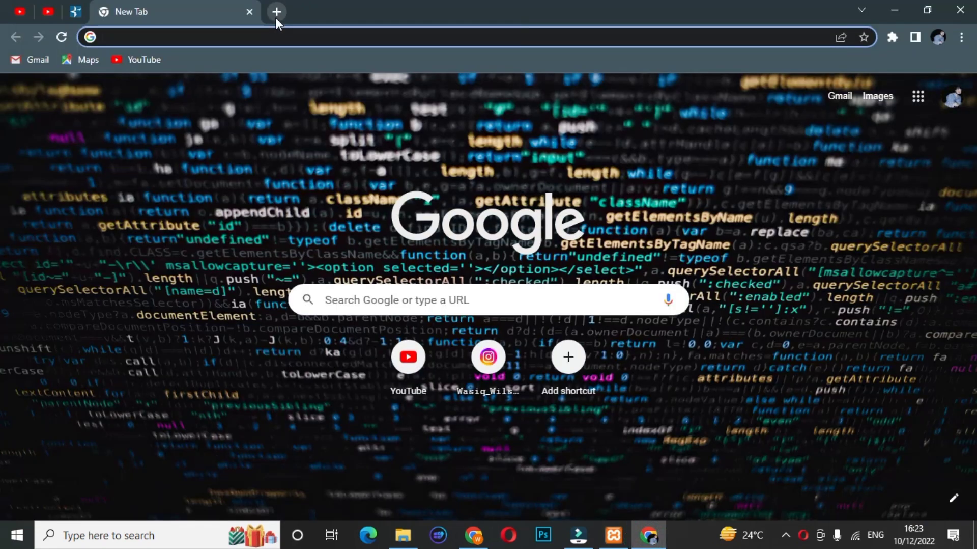
Switch to Chrome, load localhost/mraquarius.com and look over the parallax slider on the home page.
text(loca)
key(Return)
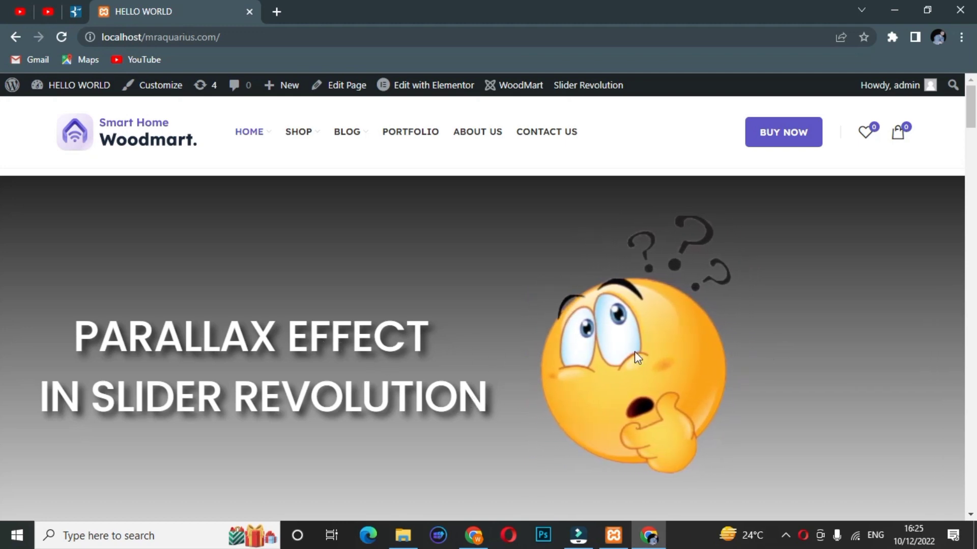
scroll(735, 351, down, 2)
scroll(405, 230, up, 2)
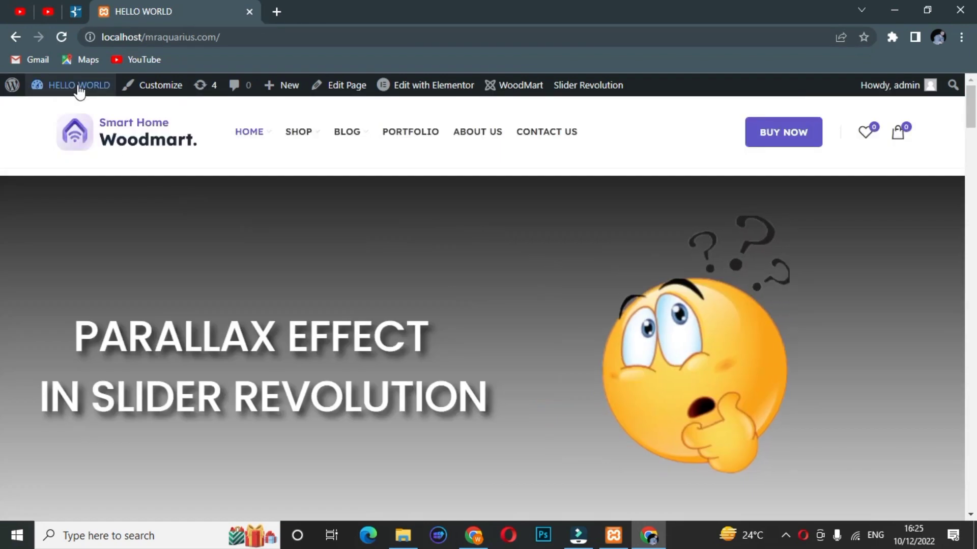
Open the site's WordPress dashboard in a new tab and go to the Slider Revolution overview.
right_click(71, 104)
click(98, 115)
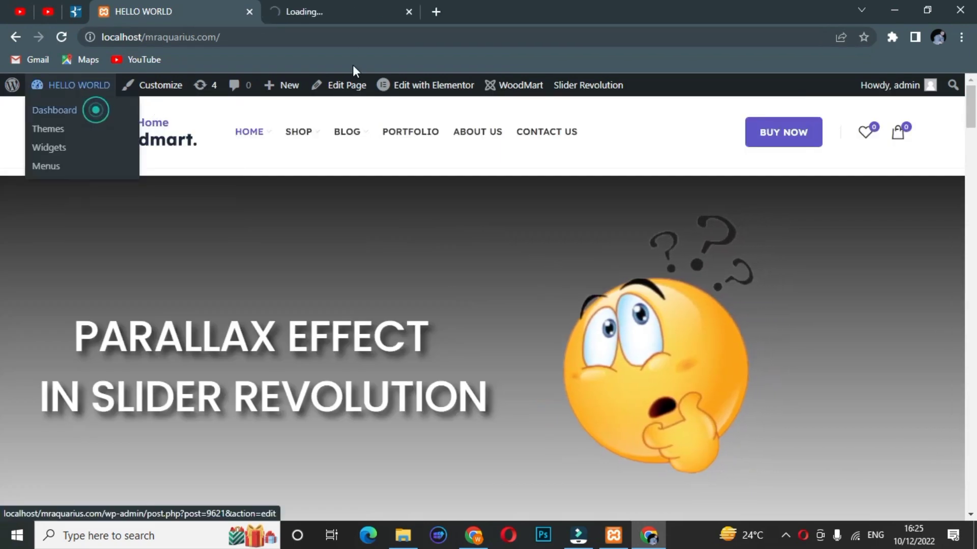
click(335, 7)
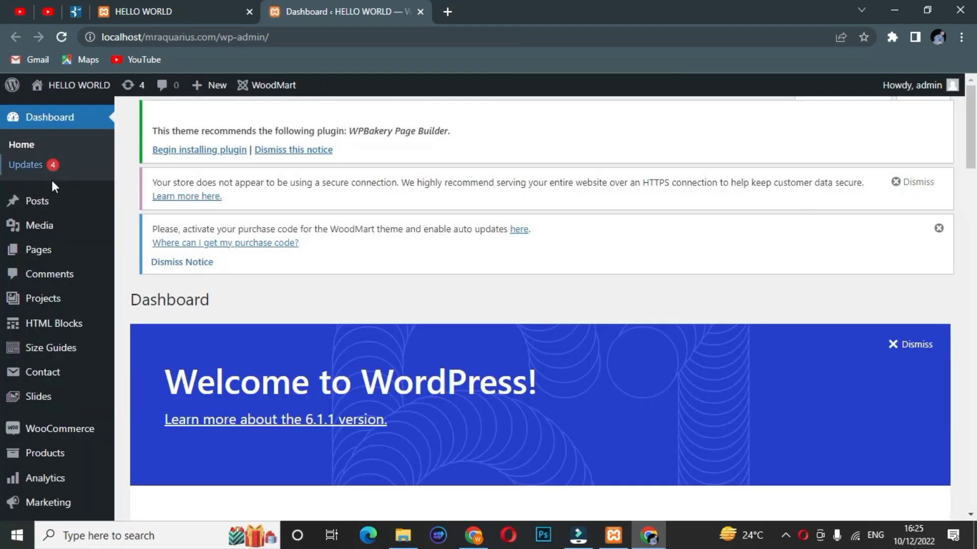
scroll(51, 178, down, 5)
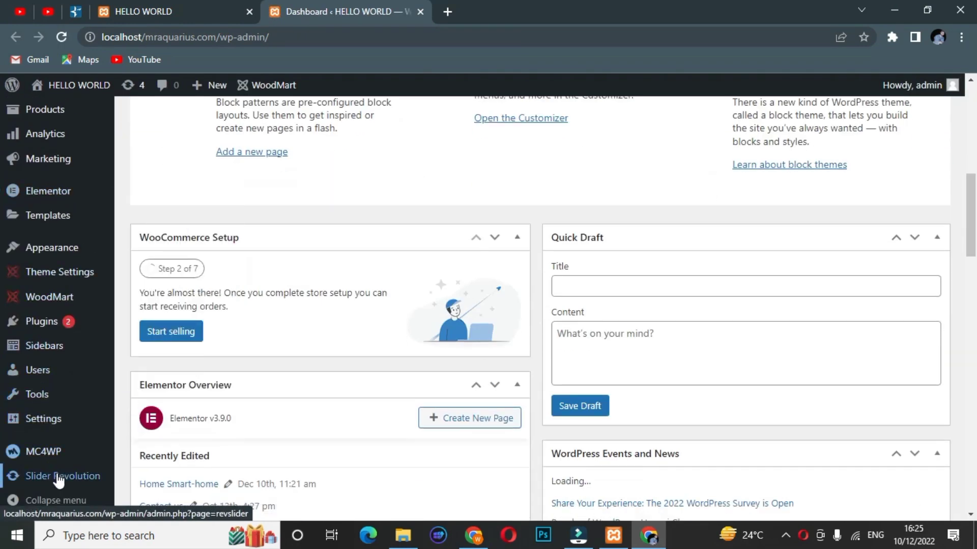
mouse_move(61, 475)
click(98, 478)
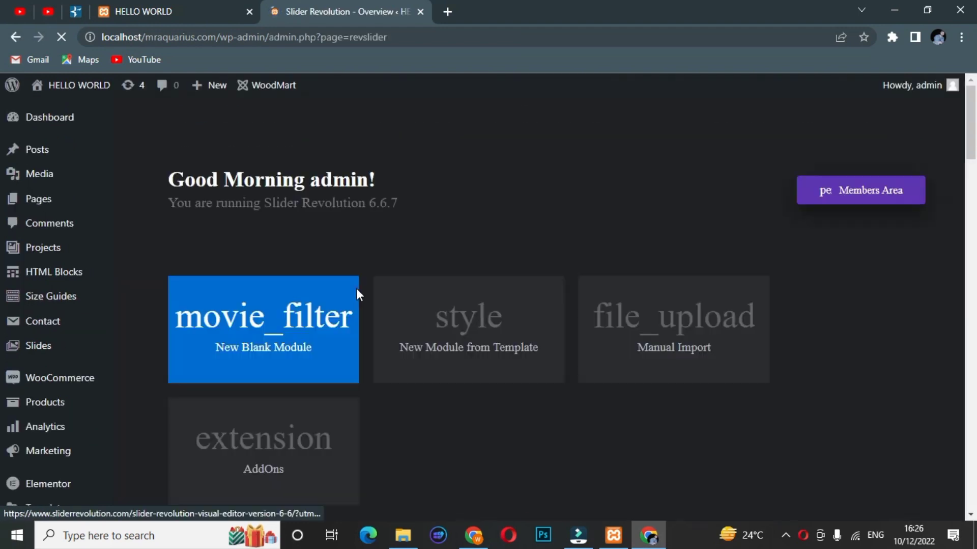
Create a new blank module, quit the creation guide, and enlarge the canvas by shrinking the timeline.
scroll(362, 289, down, 8)
scroll(371, 300, up, 3)
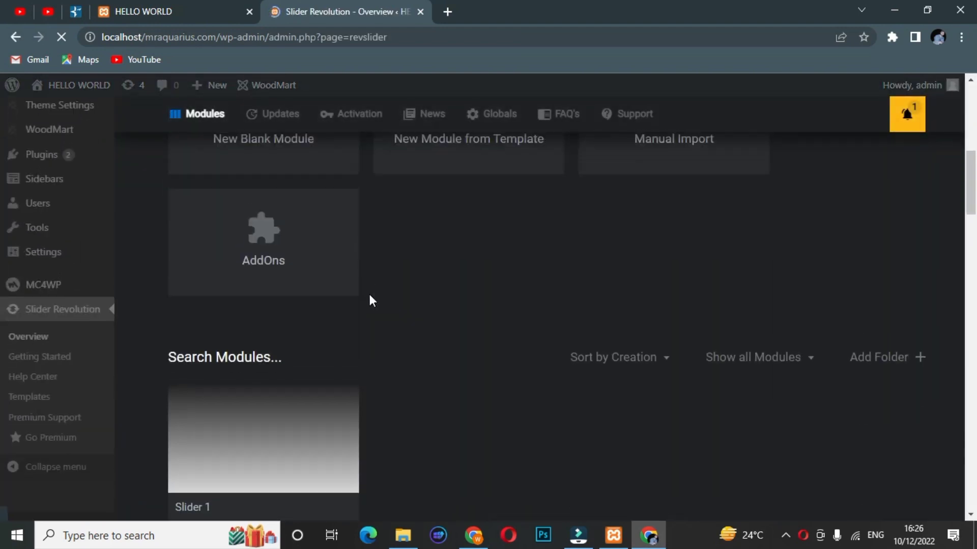
click(292, 243)
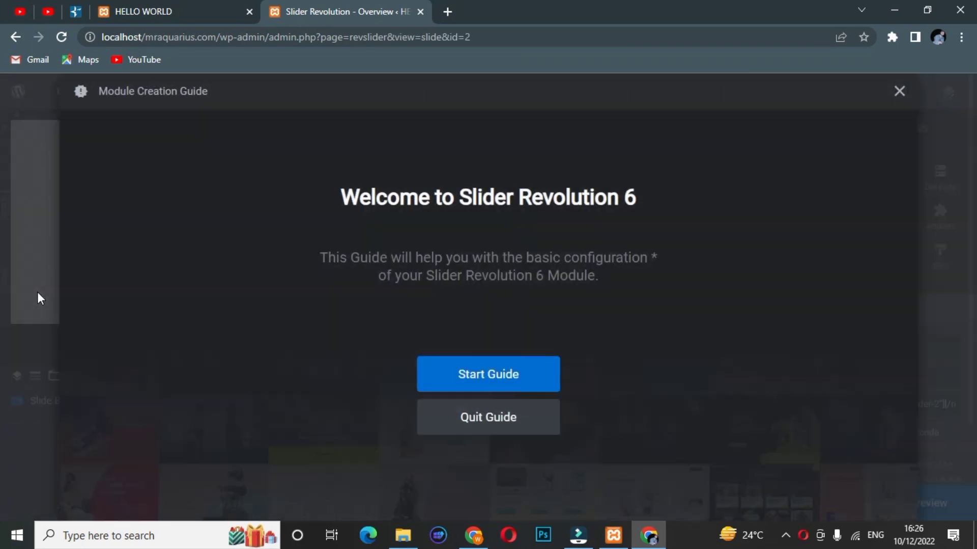
click(463, 418)
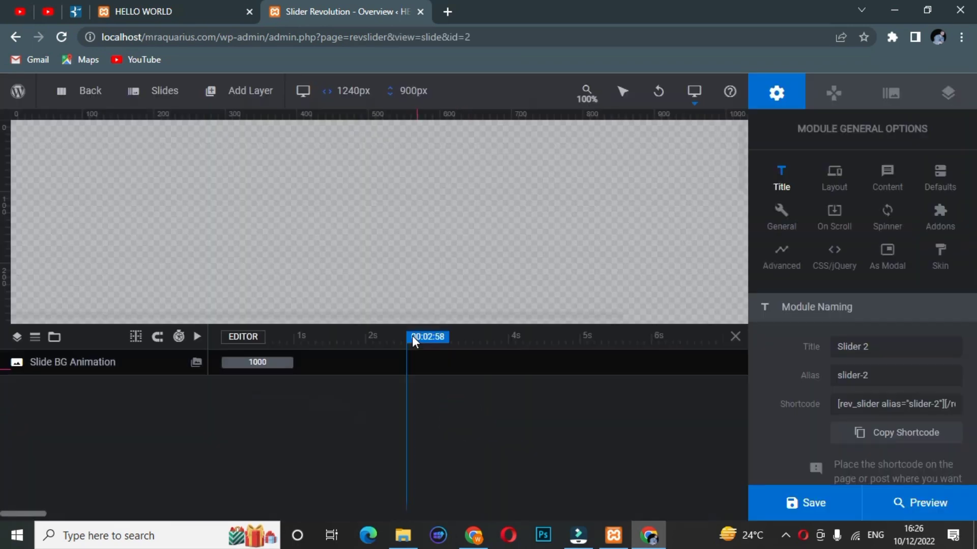
drag(419, 322, 442, 470)
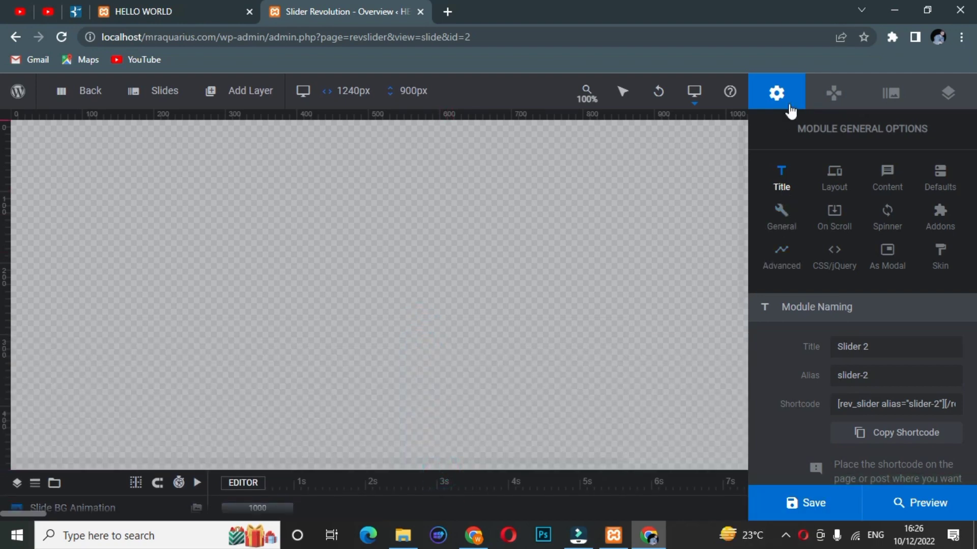
Set the slide's background source type to Colored.
click(946, 99)
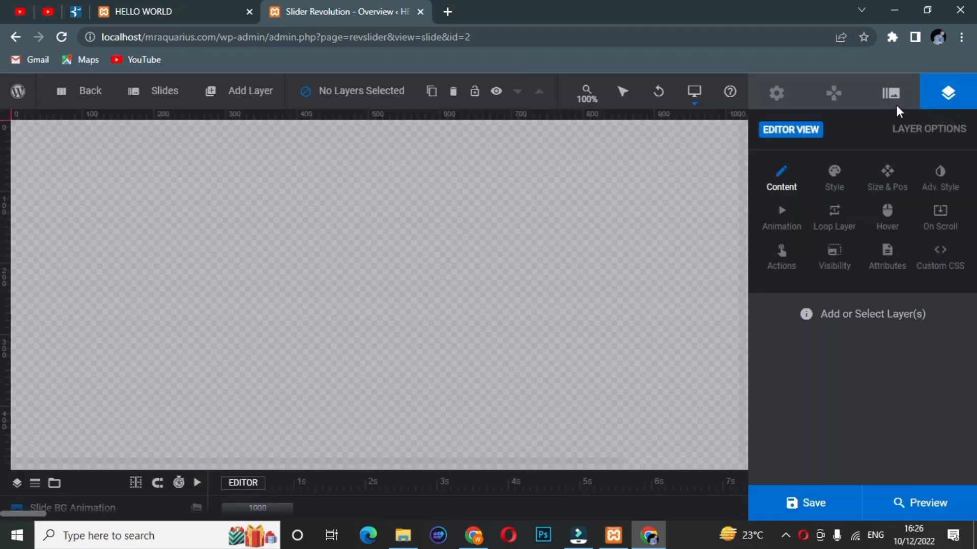
click(896, 104)
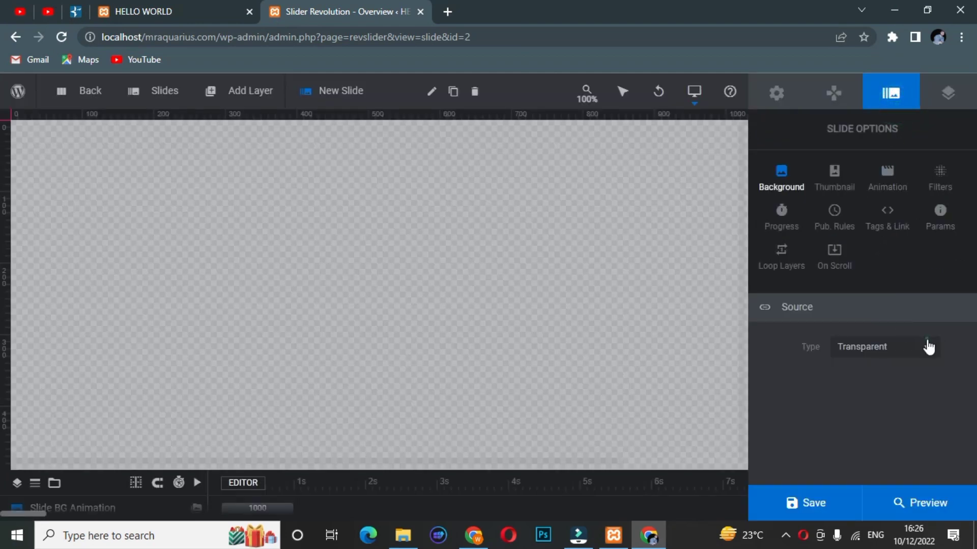
click(925, 341)
click(878, 260)
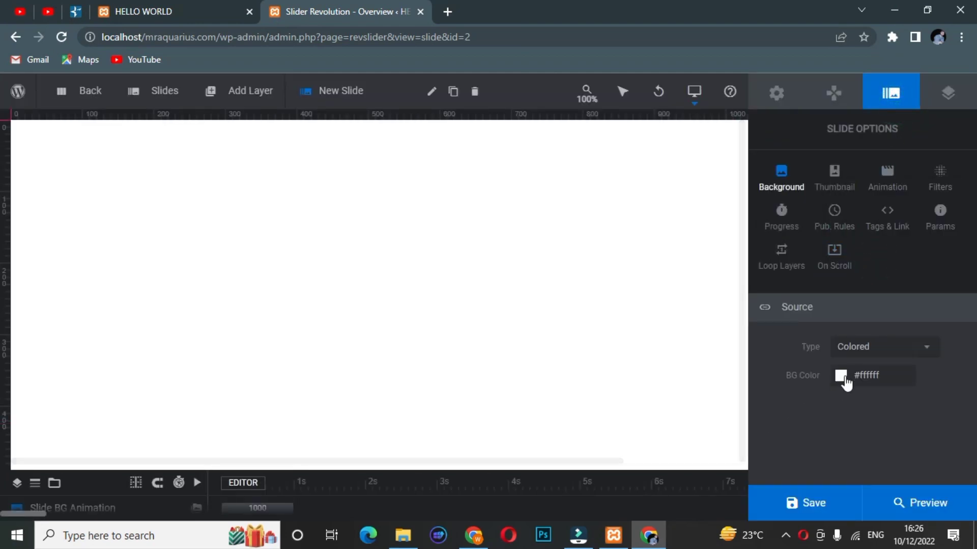
Switch the slide's background color to a gradient and choose the light-to-mid grey default preset.
click(841, 377)
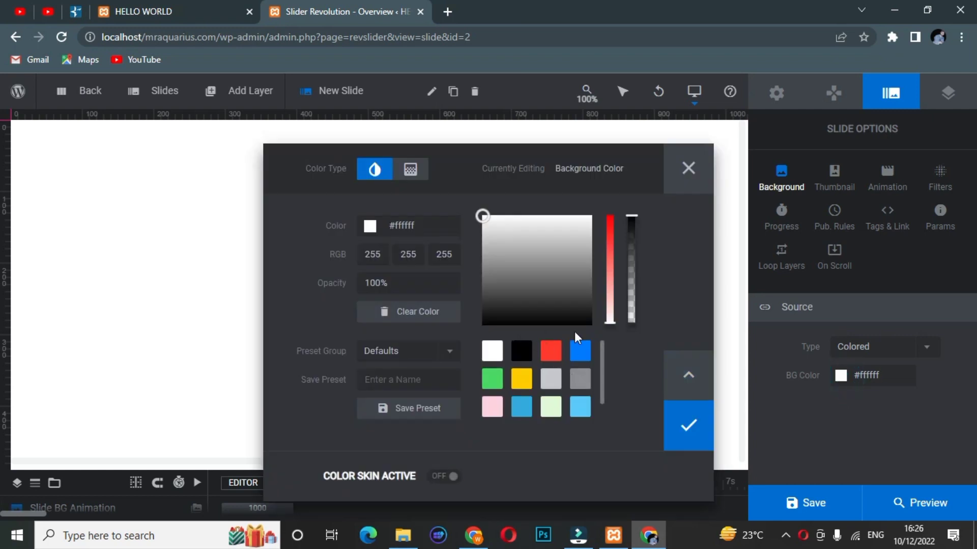
click(411, 169)
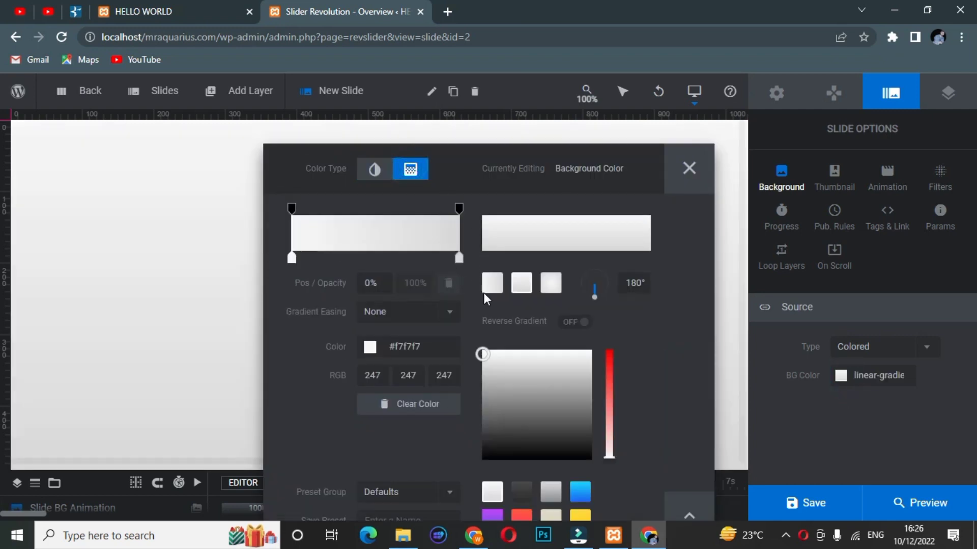
click(501, 492)
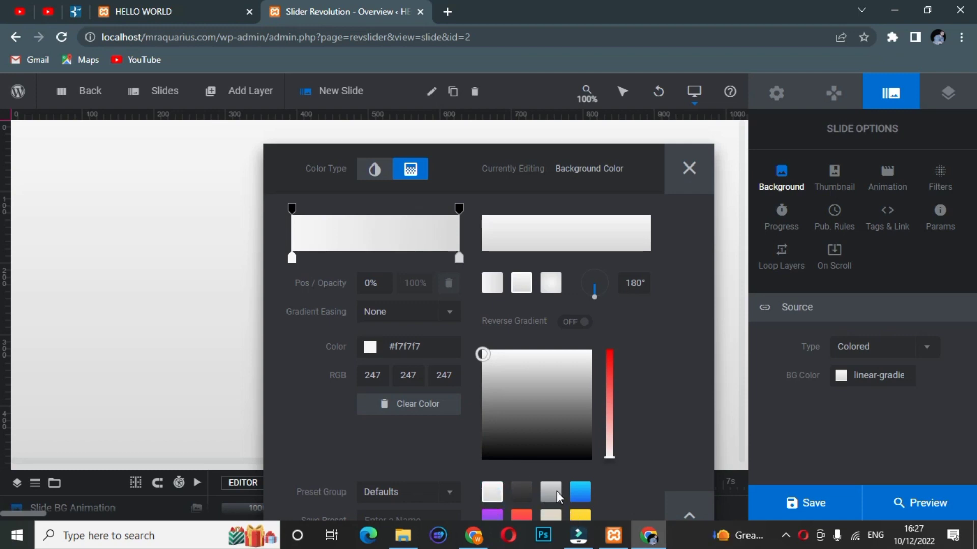
click(557, 490)
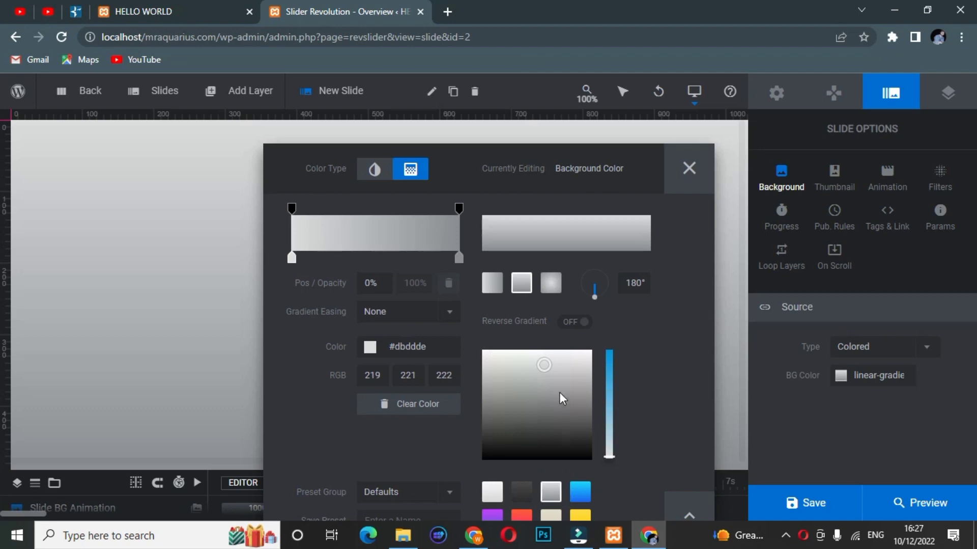
Set the gradient's first color stop to blue #219edd and apply the background color.
click(611, 386)
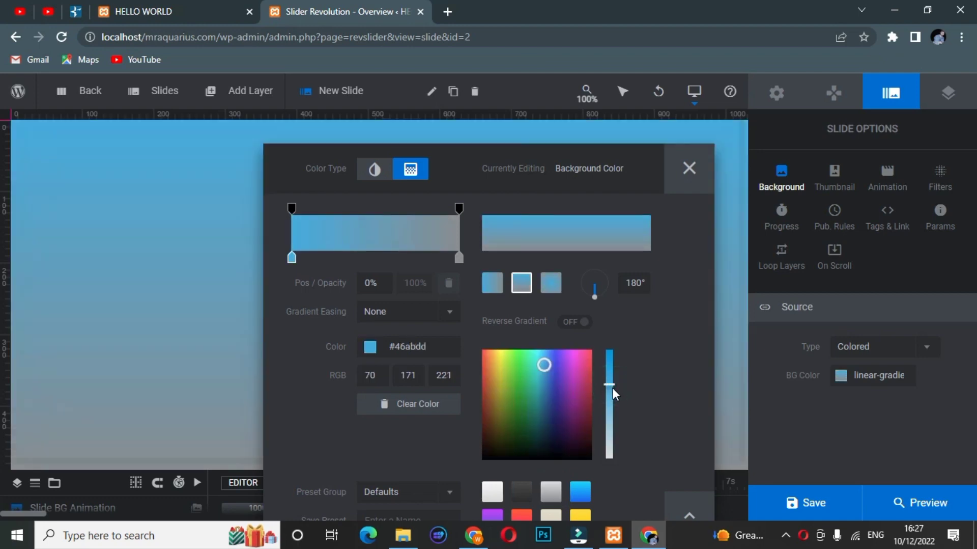
drag(612, 387, 612, 399)
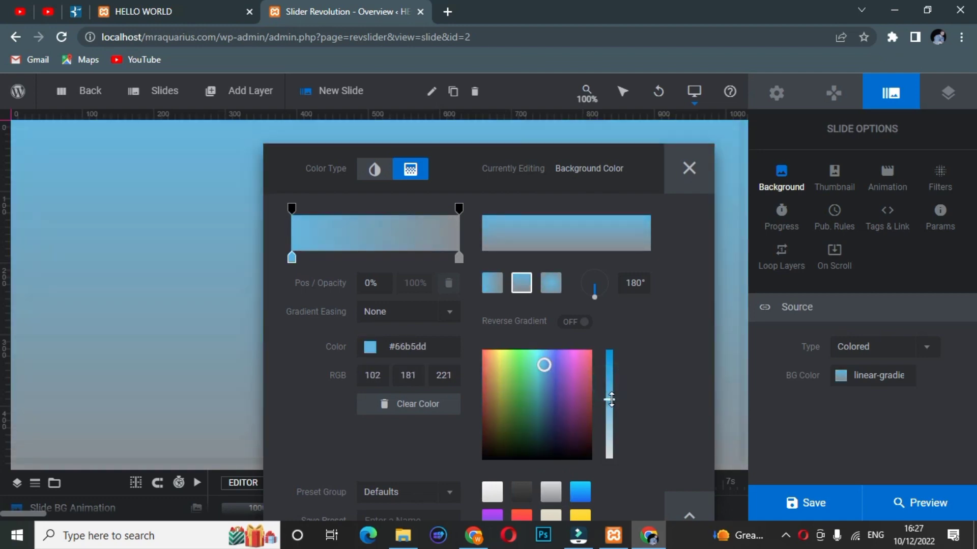
click(611, 366)
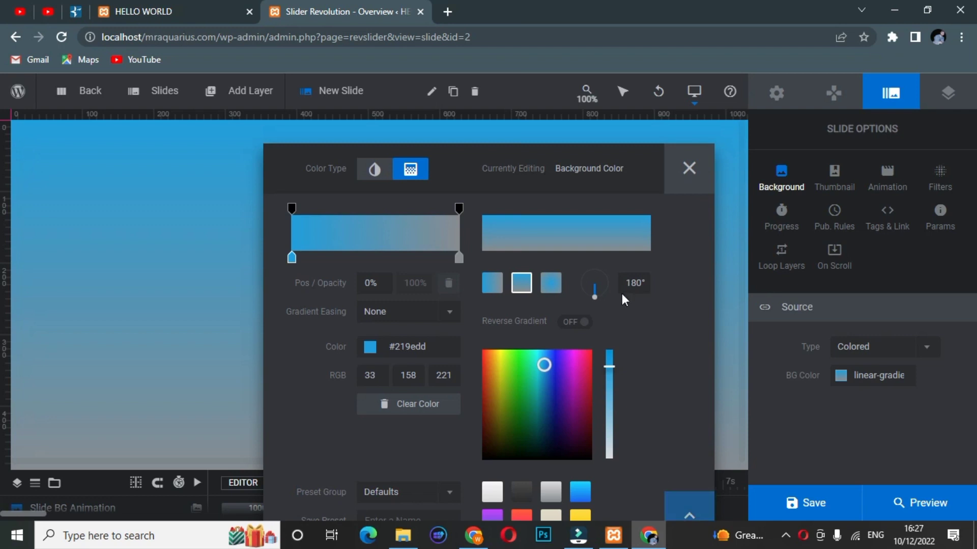
drag(457, 152, 419, 29)
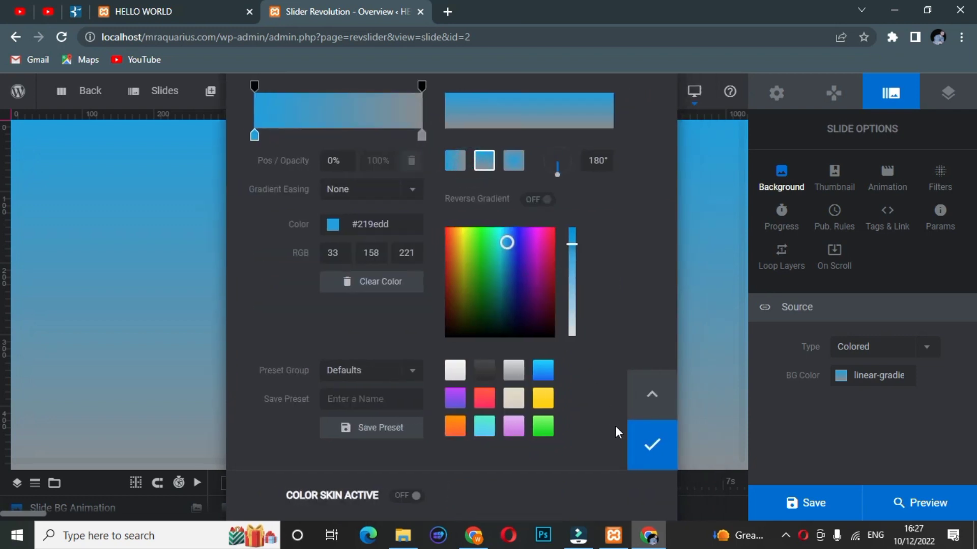
click(647, 446)
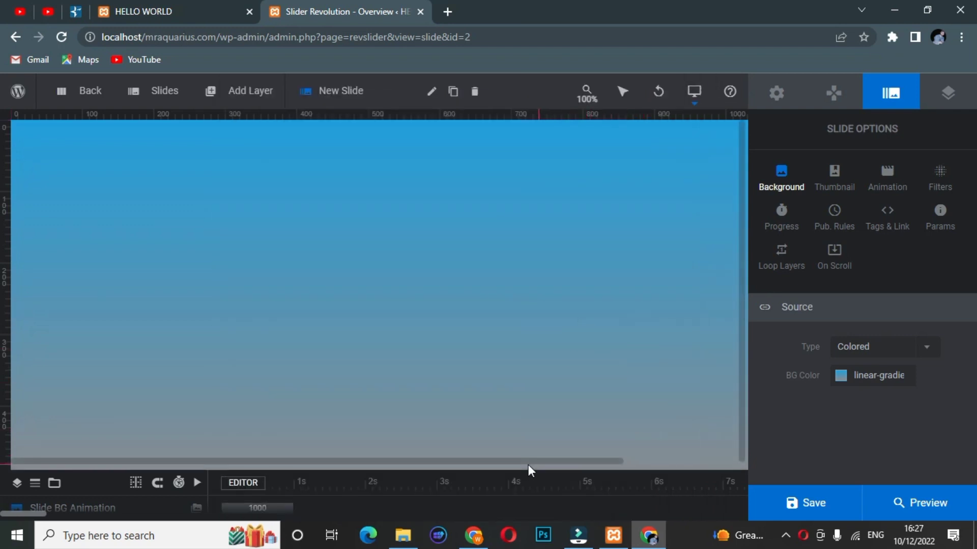
Add an image layer to the slide and insert Emoji.png from the media library into it.
drag(528, 464, 479, 466)
mouse_move(246, 92)
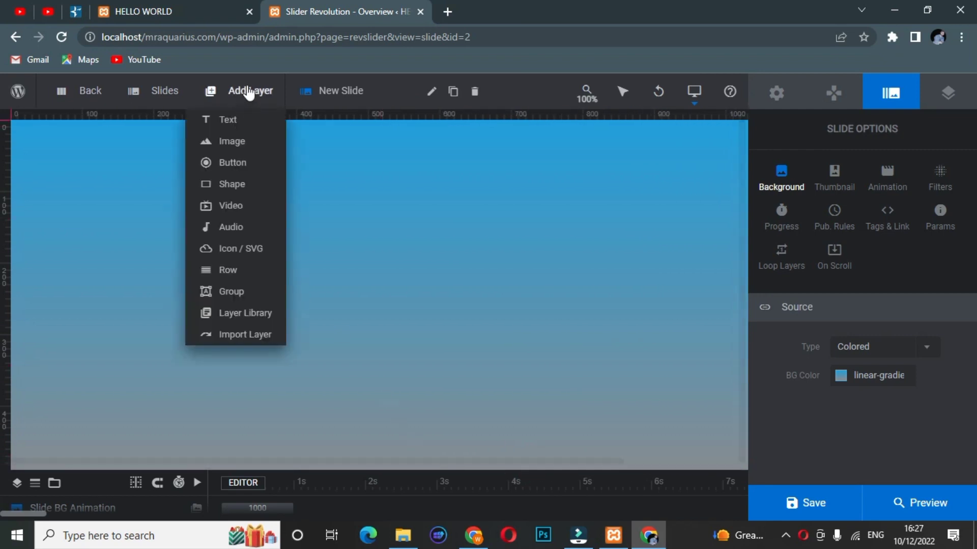
click(257, 141)
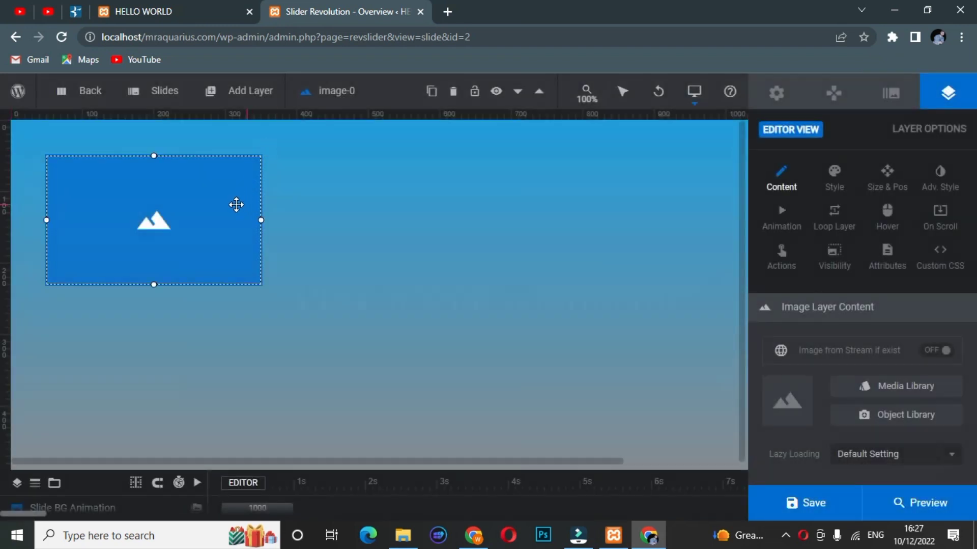
click(237, 205)
click(860, 386)
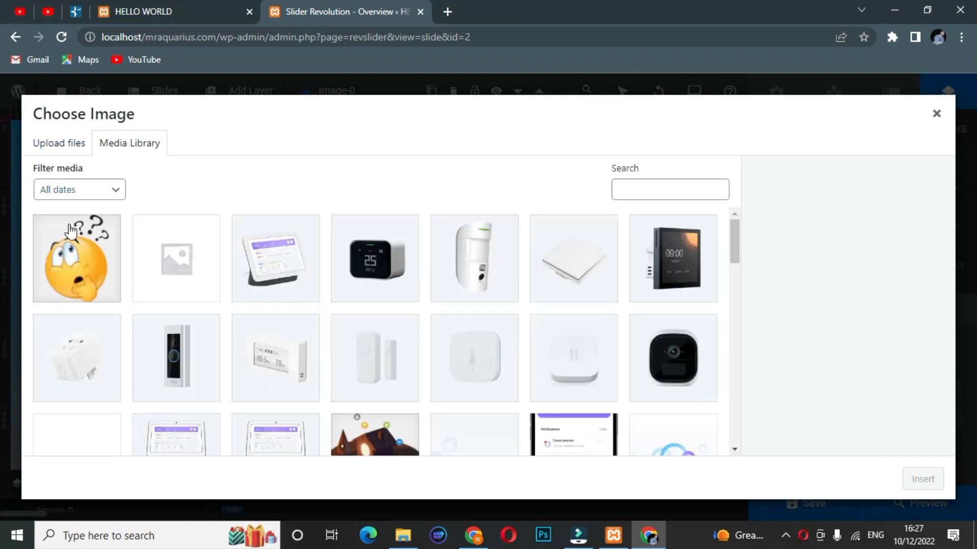
click(71, 242)
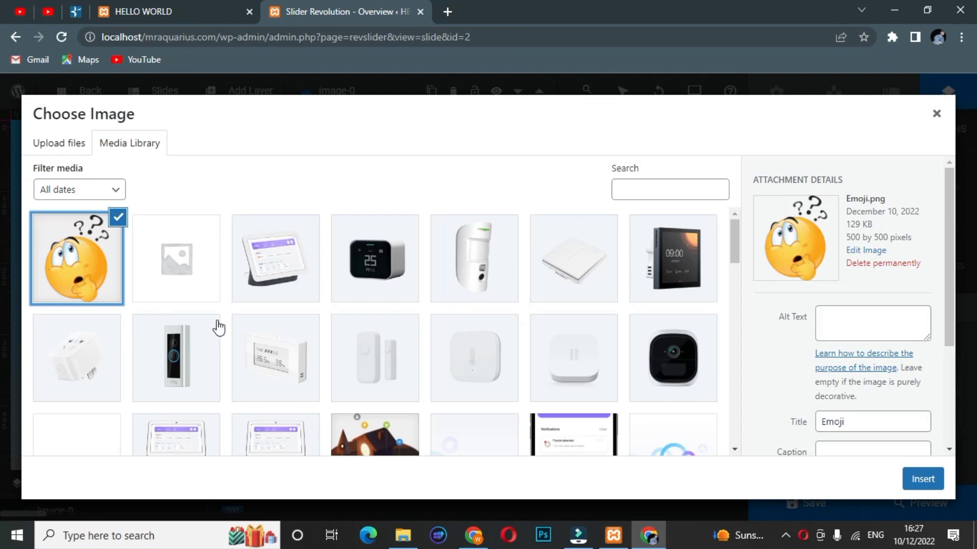
click(917, 480)
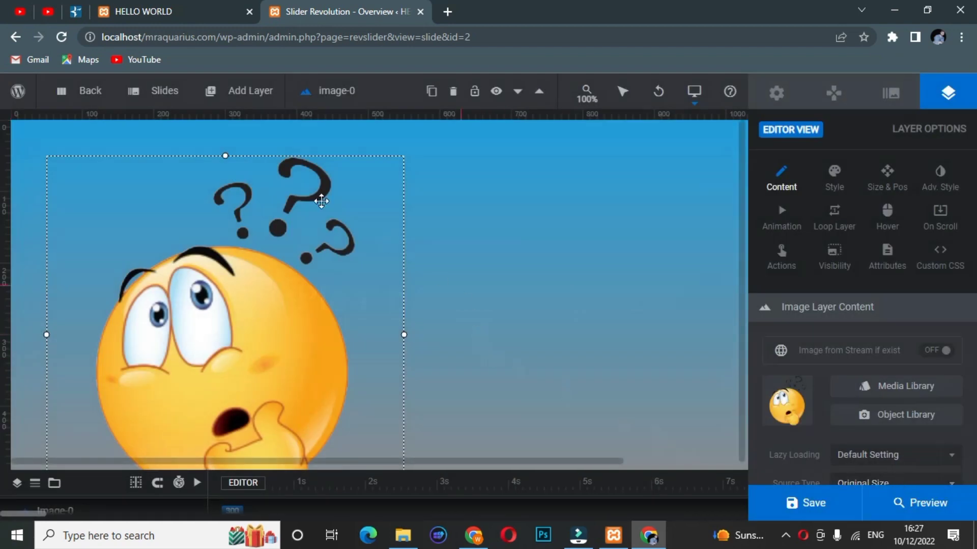
Resize the emoji image to about 320 × 320 px, move it to about X 653 px, Y 100 px, and preview the slider.
drag(399, 334, 275, 262)
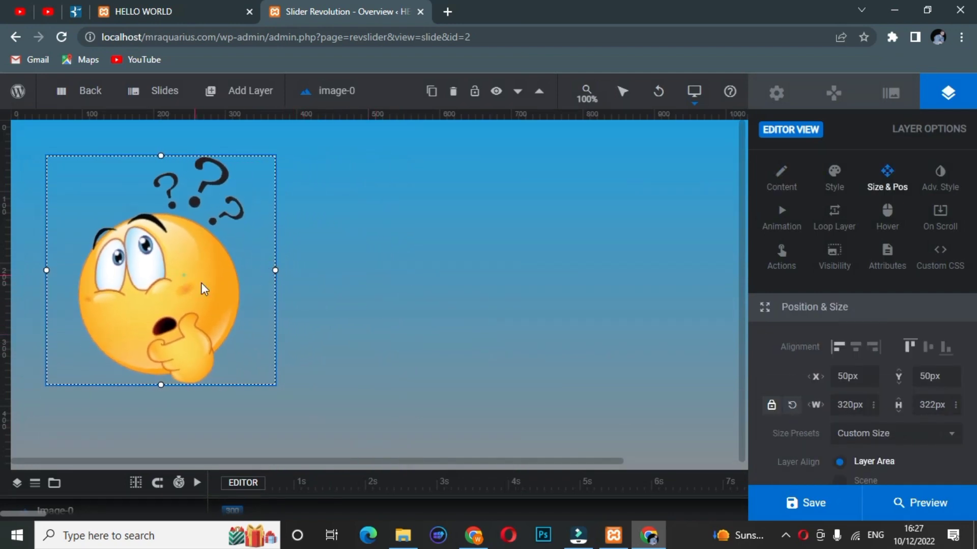
drag(230, 288, 616, 310)
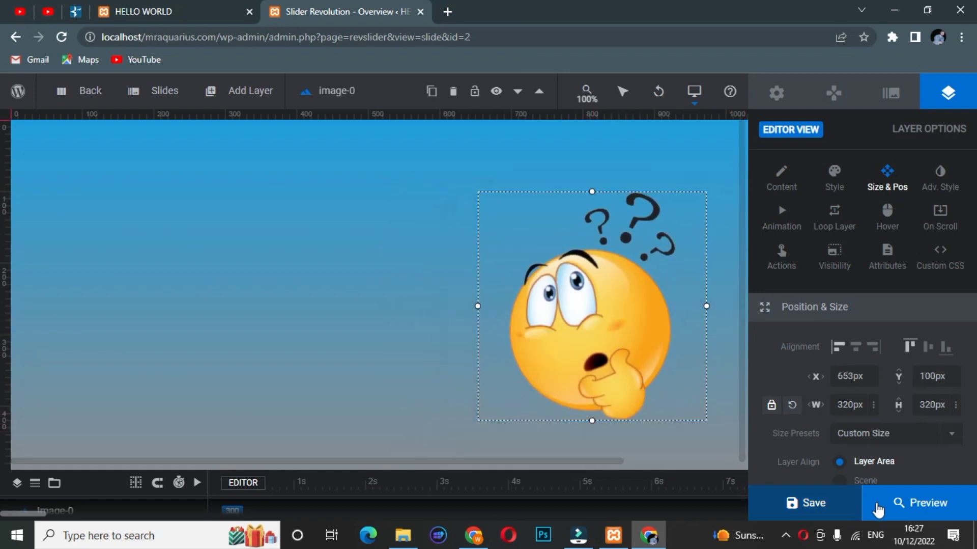
click(900, 504)
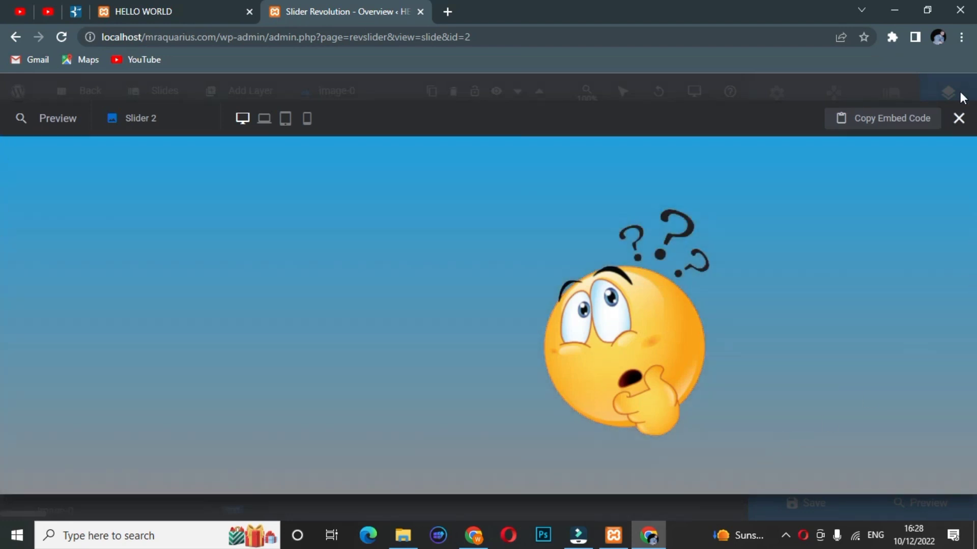
click(965, 119)
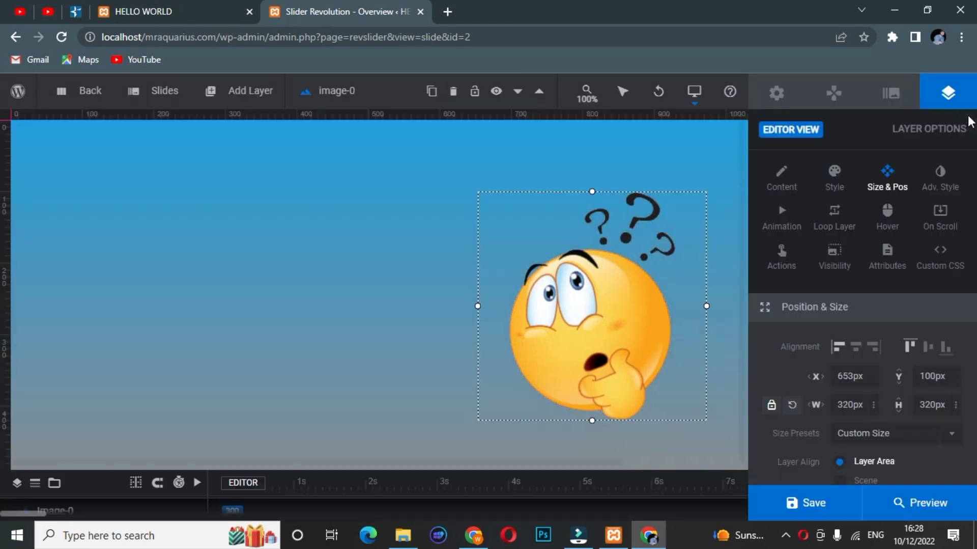
Move the emoji image to about X 804 px, Y 70 px and check its placement in the slider preview.
click(631, 292)
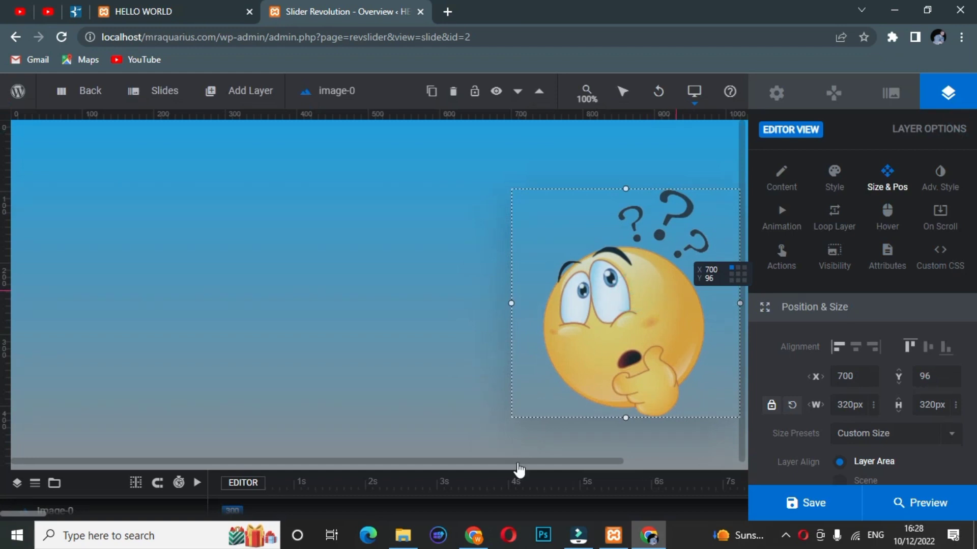
drag(518, 462, 661, 470)
drag(470, 336, 548, 324)
click(877, 504)
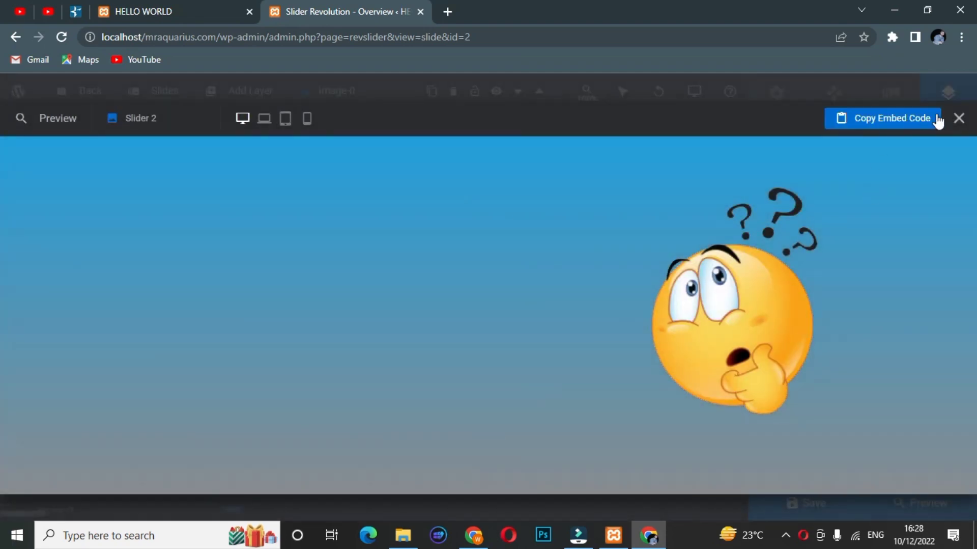
click(959, 118)
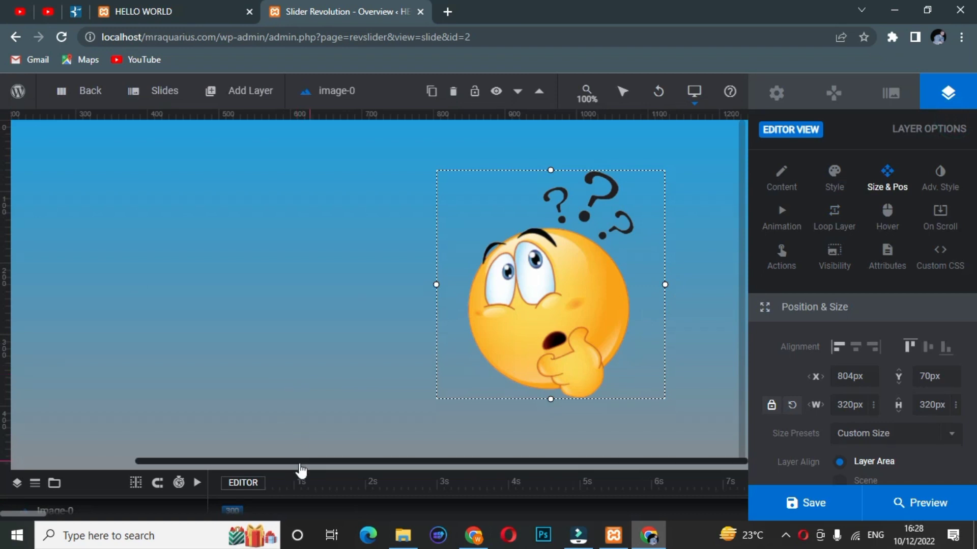
Reposition the emoji image to about X 751 px, Y 82 px.
drag(301, 466, 247, 462)
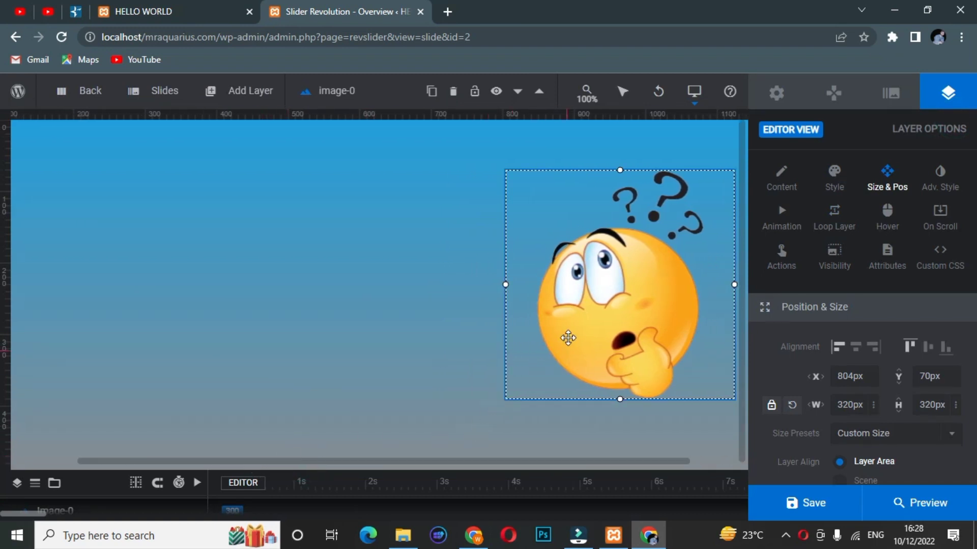
drag(584, 335, 541, 337)
click(541, 334)
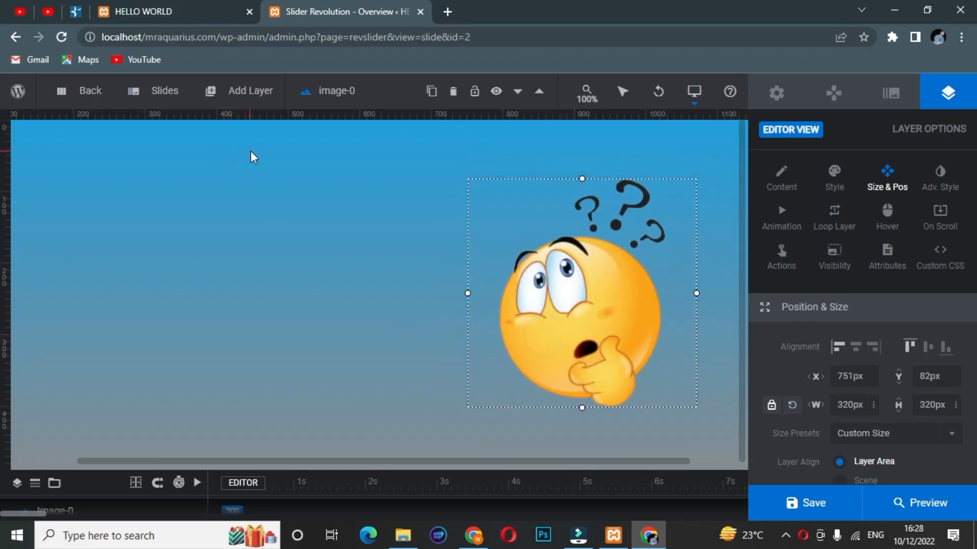
Add a quick-style headline text layer and apply the uppercase Poppins, 60px, 500 headline style to it.
click(293, 204)
click(249, 91)
mouse_move(232, 120)
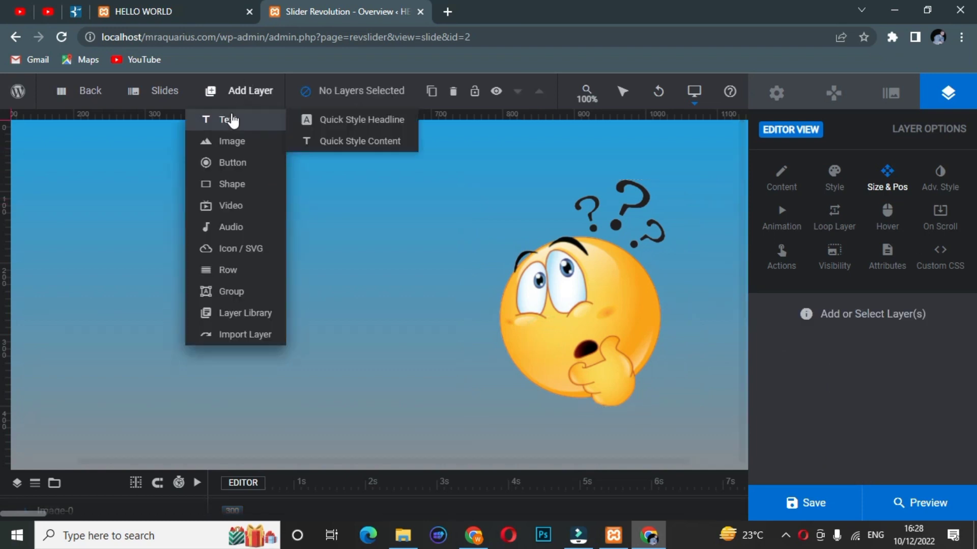
click(307, 121)
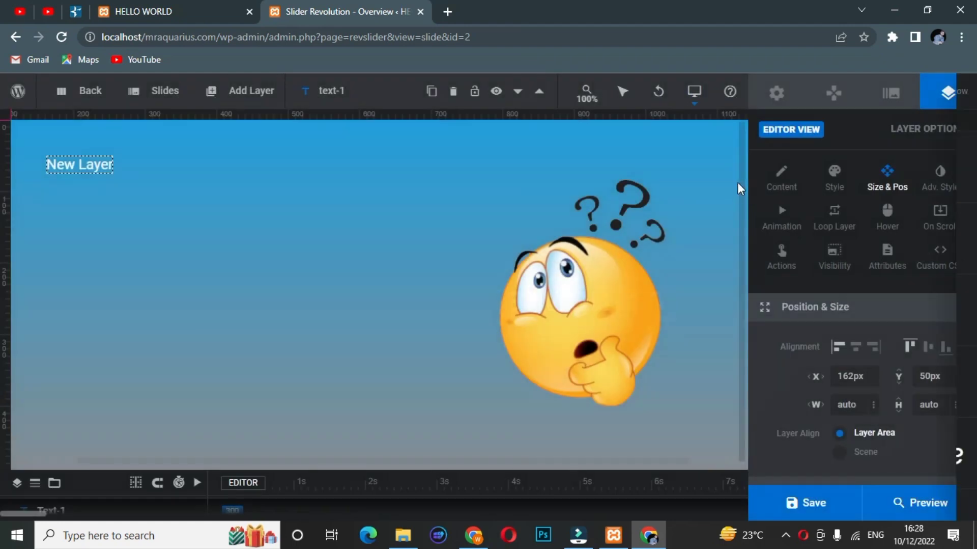
scroll(814, 158, down, 5)
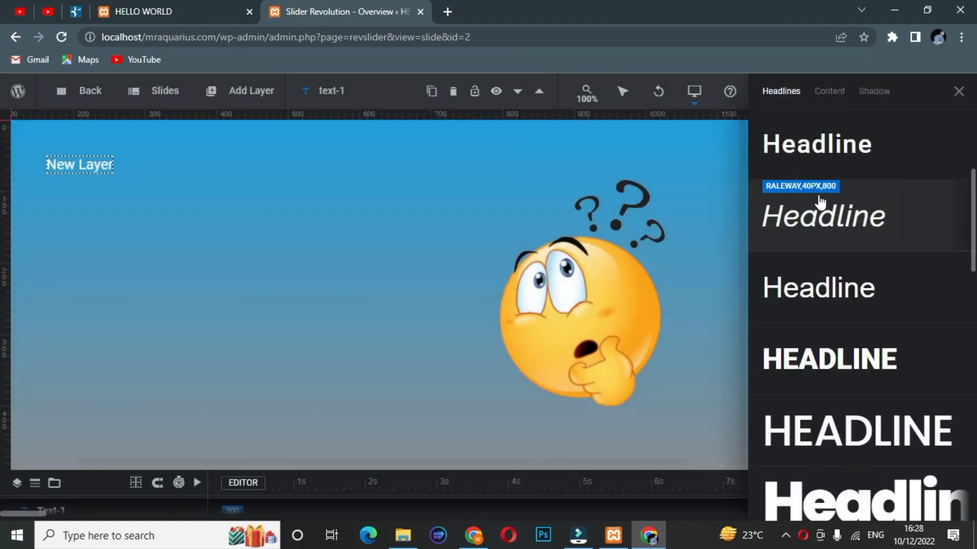
scroll(838, 428, down, 4)
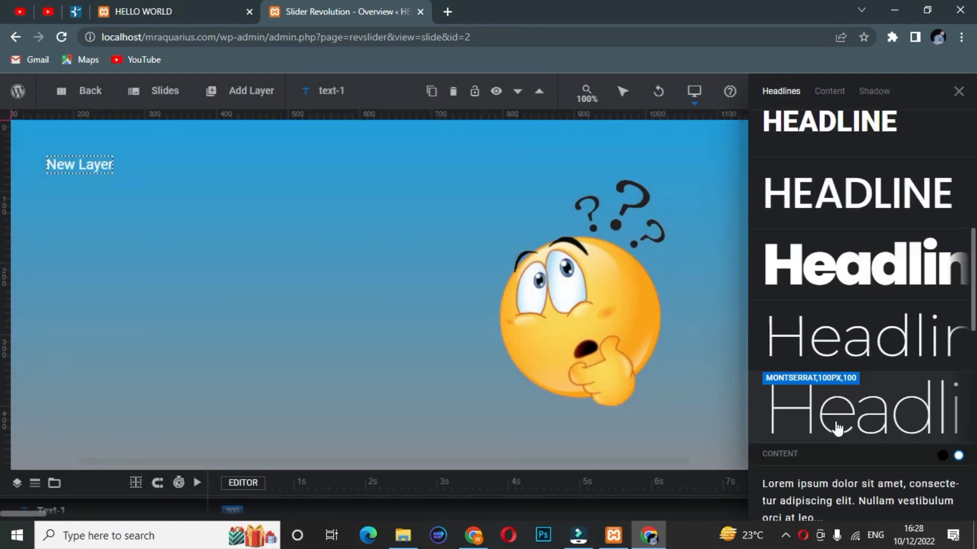
scroll(842, 371, up, 3)
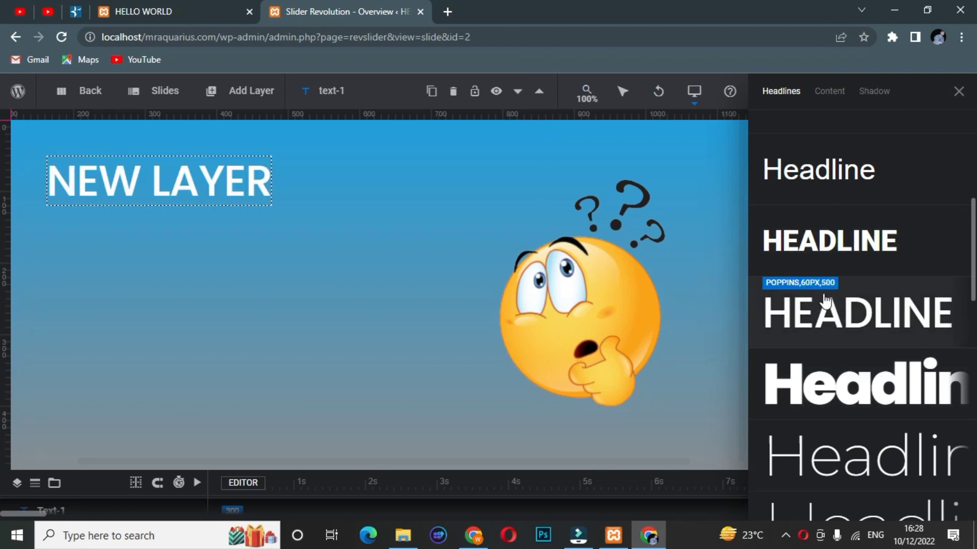
Apply the first text shadow preset to the new headline layer and close the quick style presets.
click(871, 92)
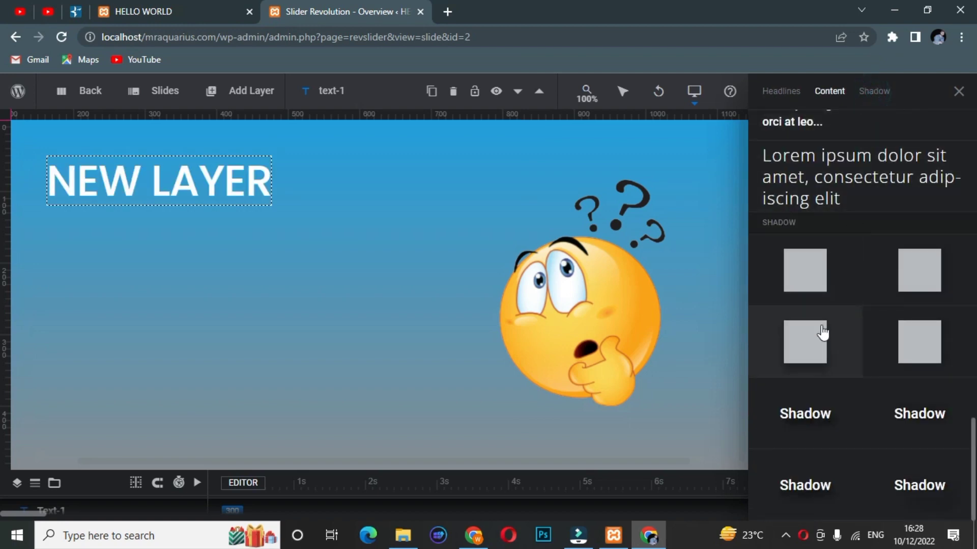
click(815, 424)
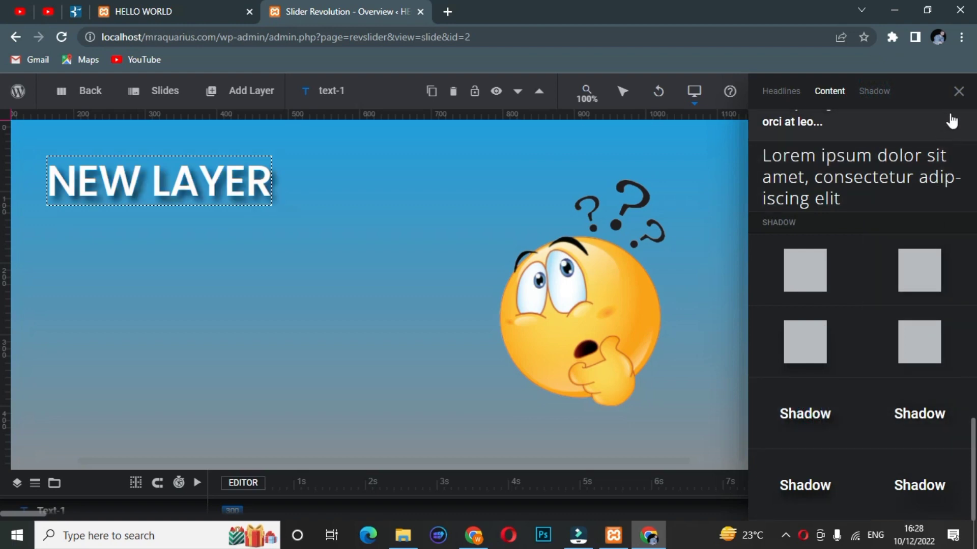
click(956, 98)
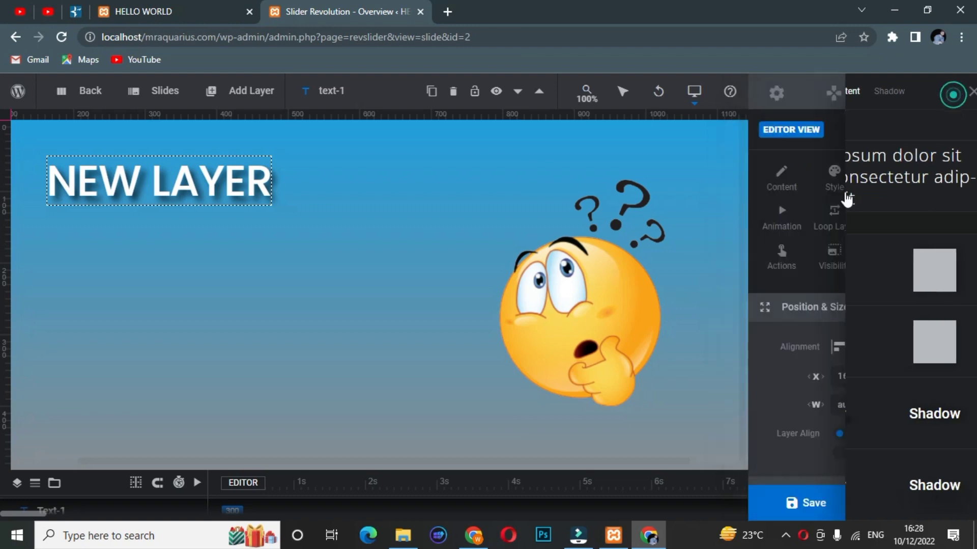
Replace the headline layer's text with "Parallax Effect".
click(793, 187)
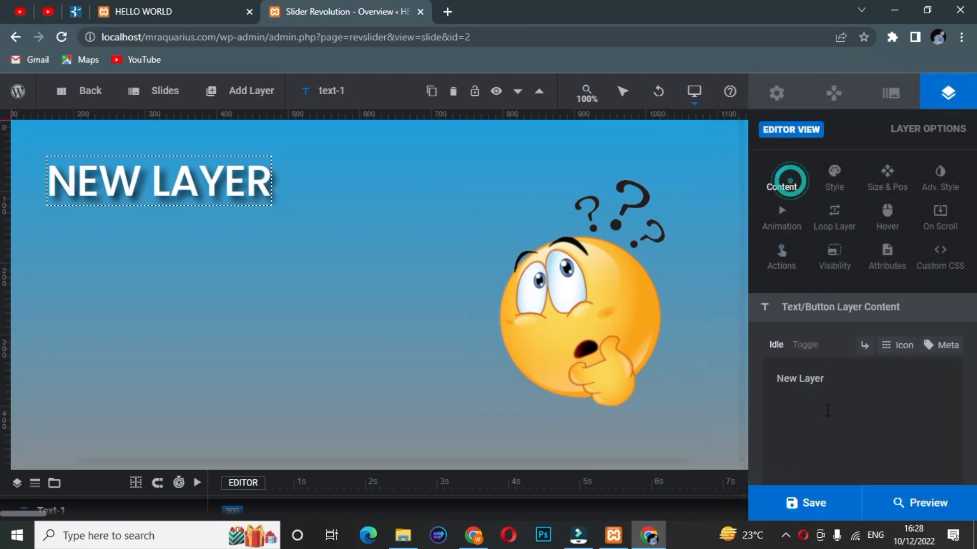
drag(825, 379, 777, 378)
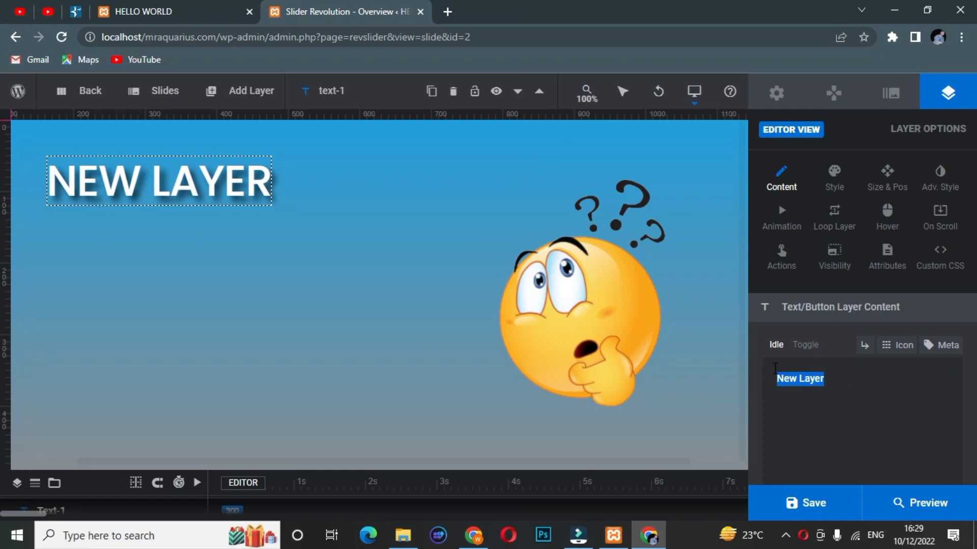
text(Para)
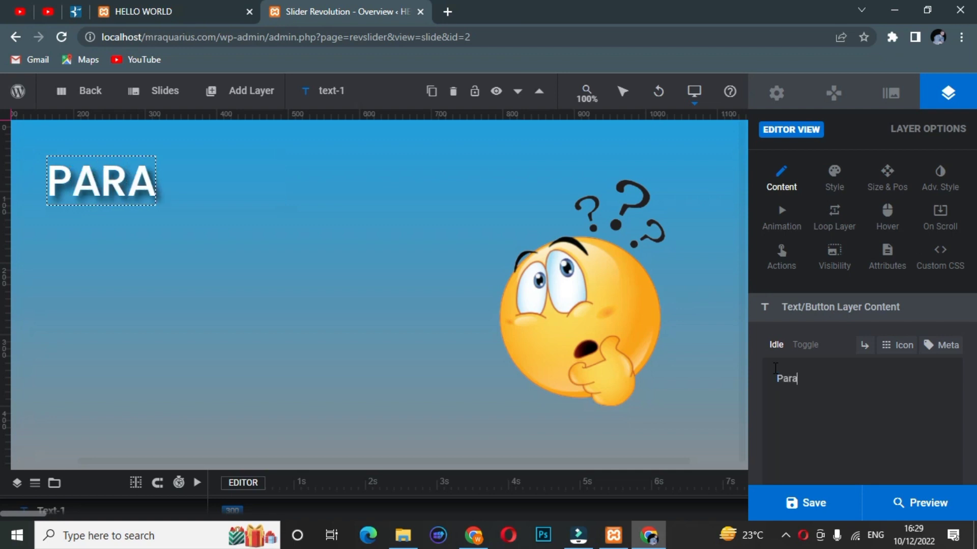
text(llax)
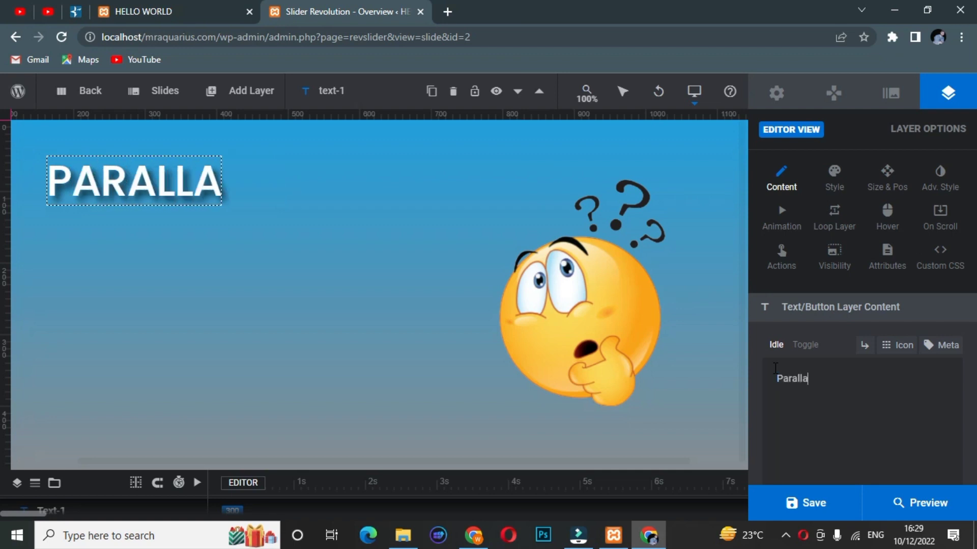
text( Effec)
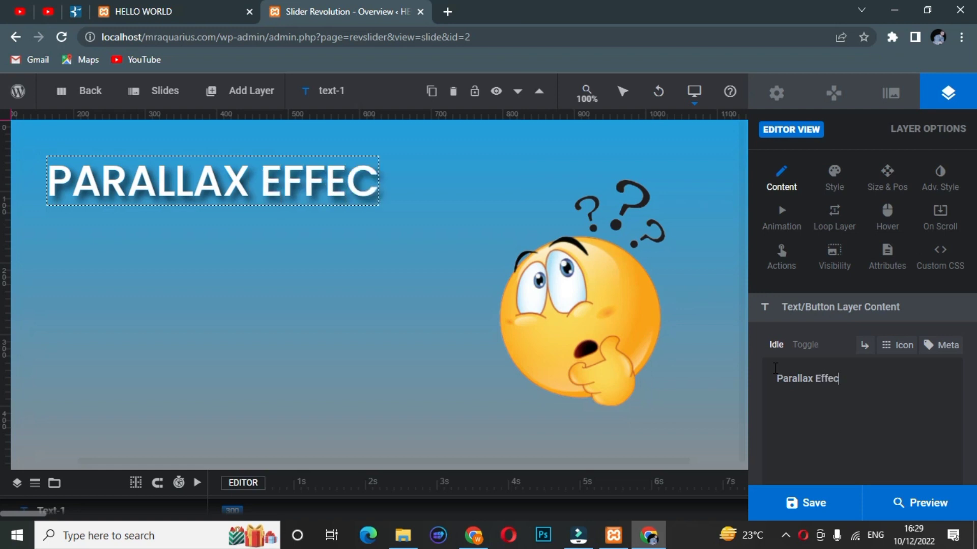
text(t)
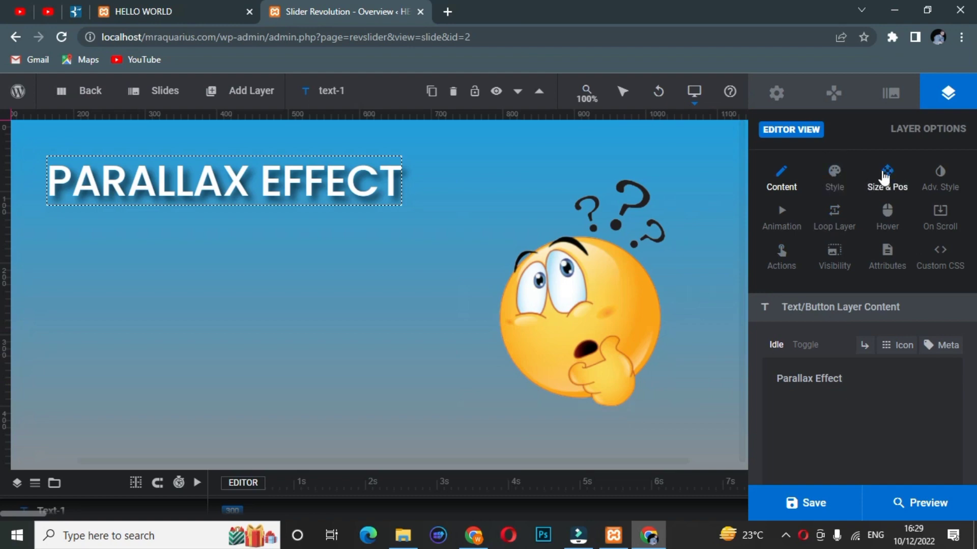
Center the headline vertically on the slide and, after checking the preview, nudge it to about X 167 px, Y -3 px.
click(886, 179)
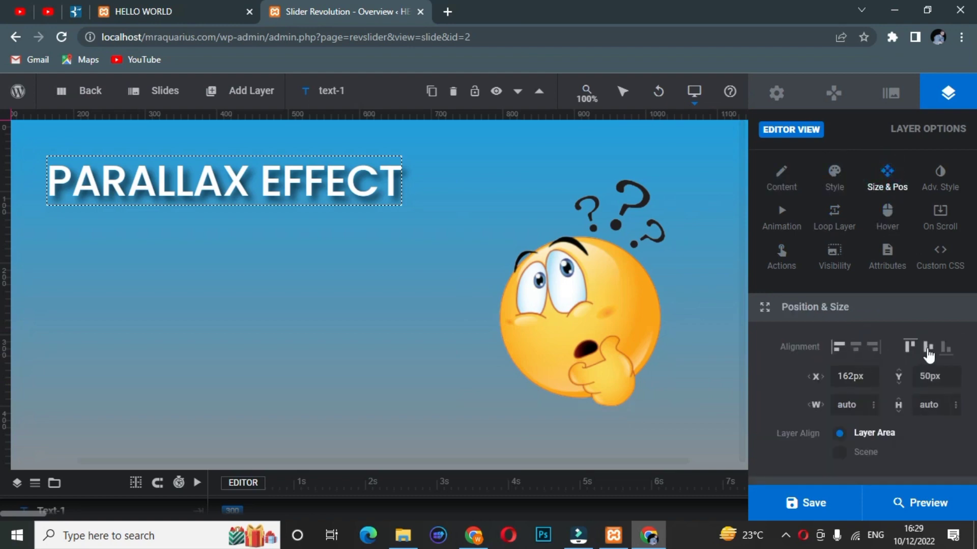
click(930, 354)
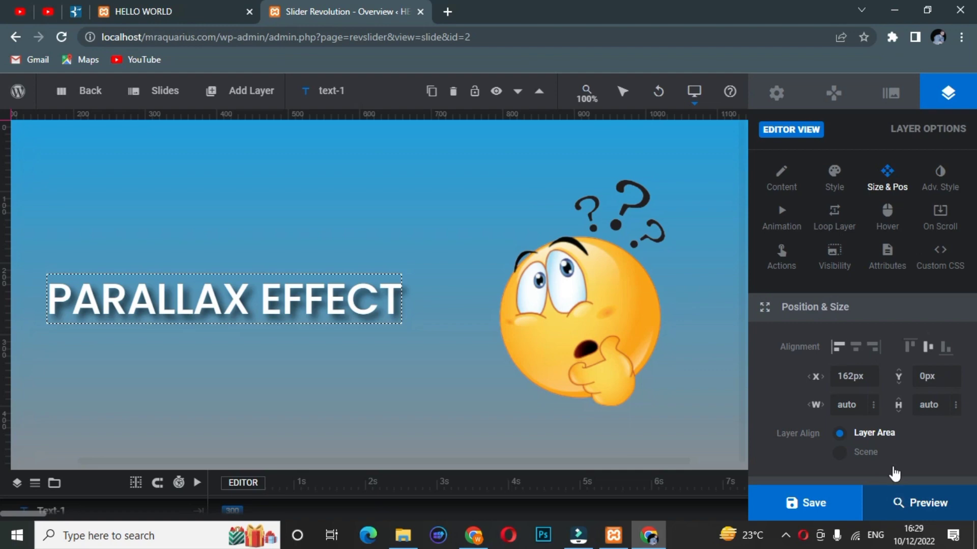
click(907, 497)
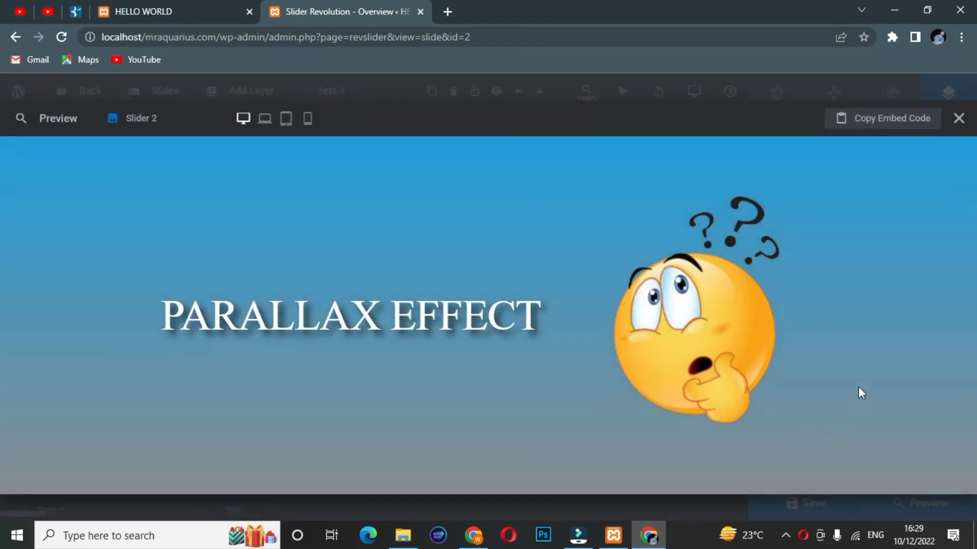
click(959, 119)
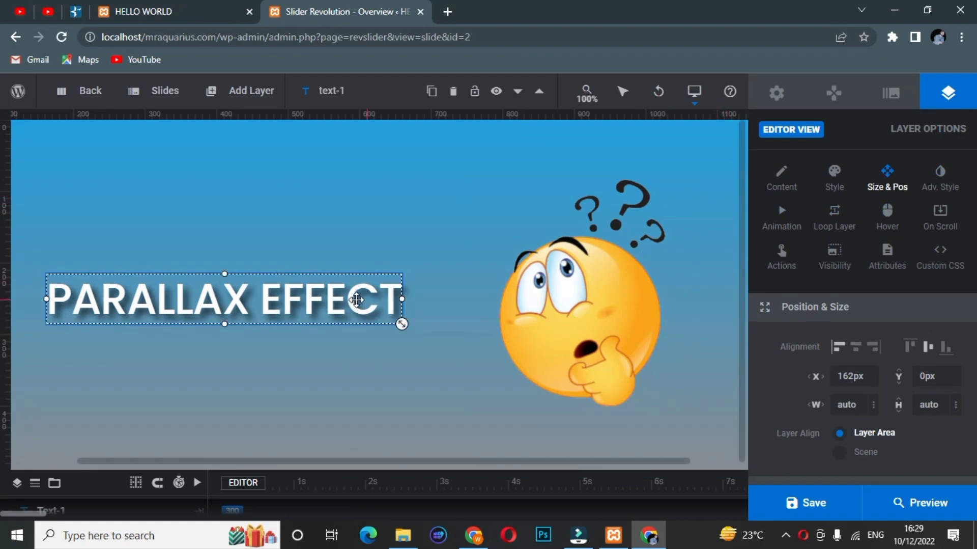
drag(292, 308, 295, 306)
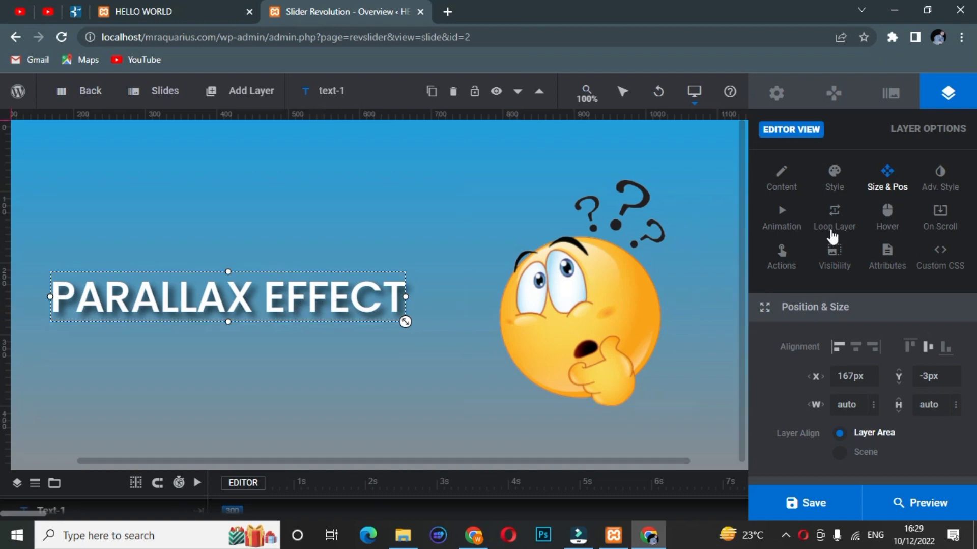
Give the headline an IN animation from the Letter Transitions presets.
click(790, 230)
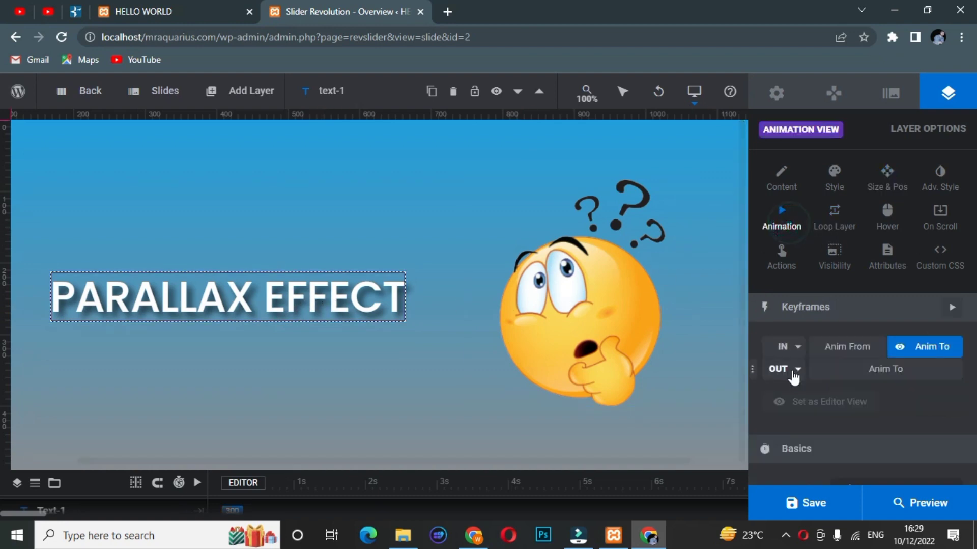
click(800, 348)
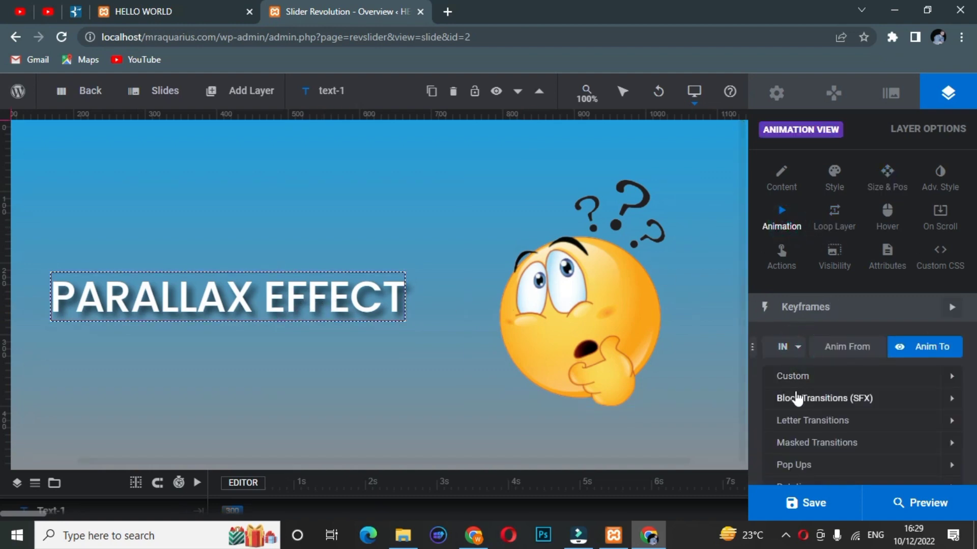
click(945, 423)
click(876, 447)
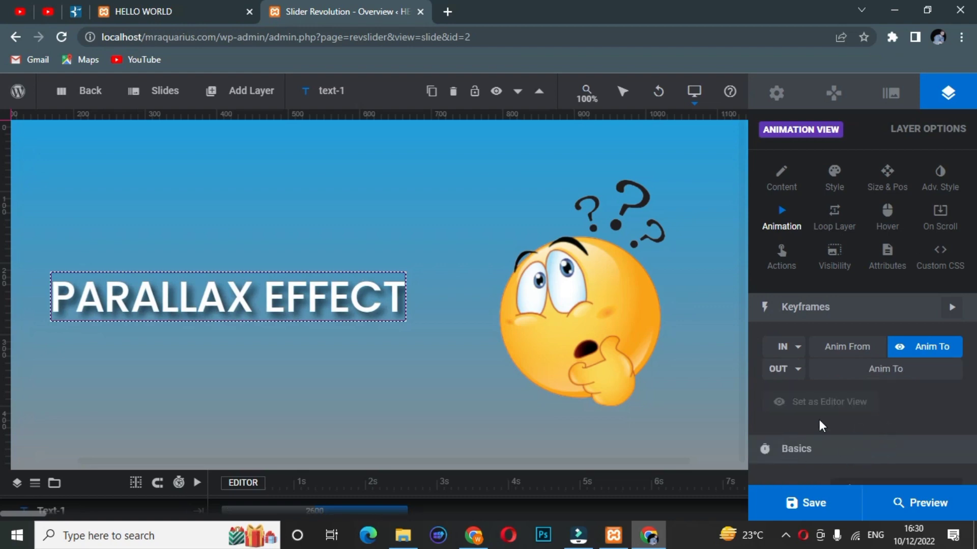
Select the emoji image layer, show its content options, and preview the slider with the animated headline.
click(588, 310)
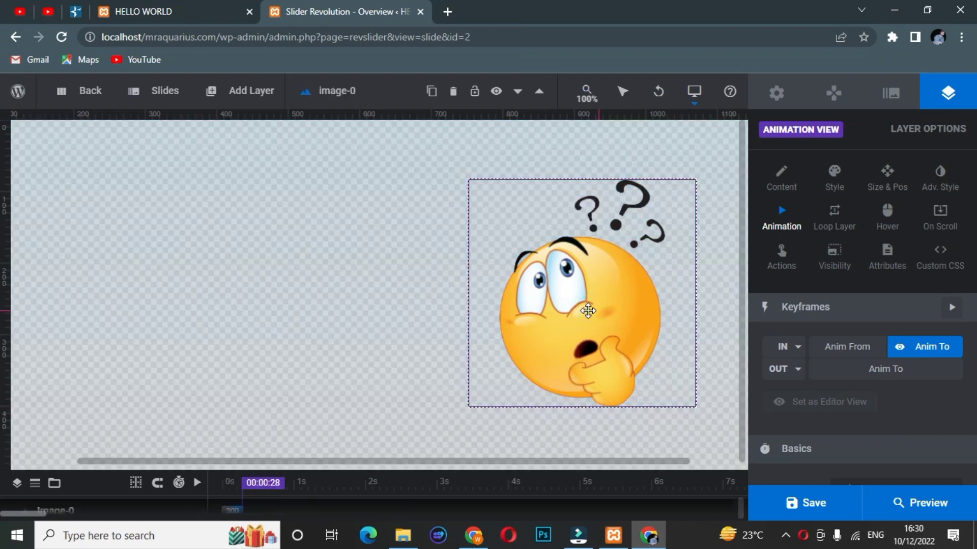
click(787, 183)
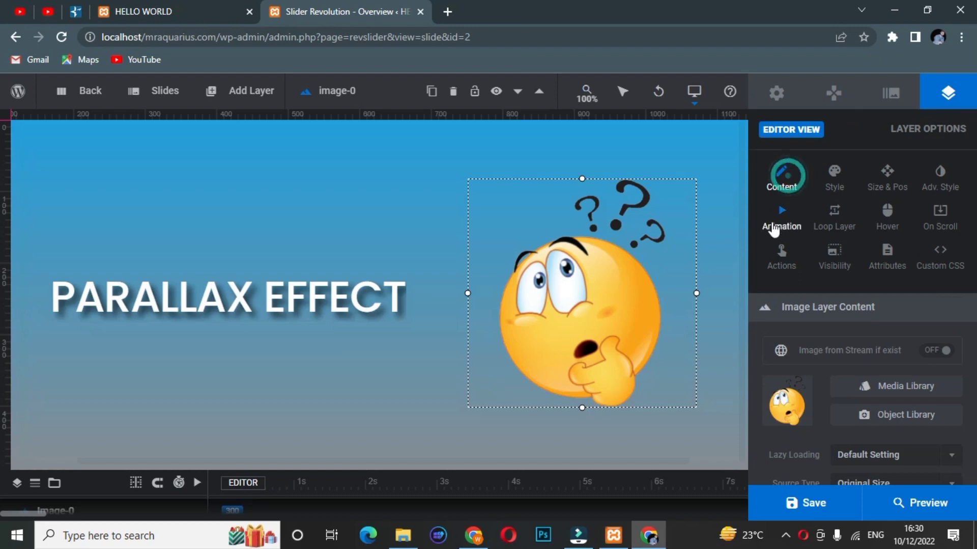
click(889, 506)
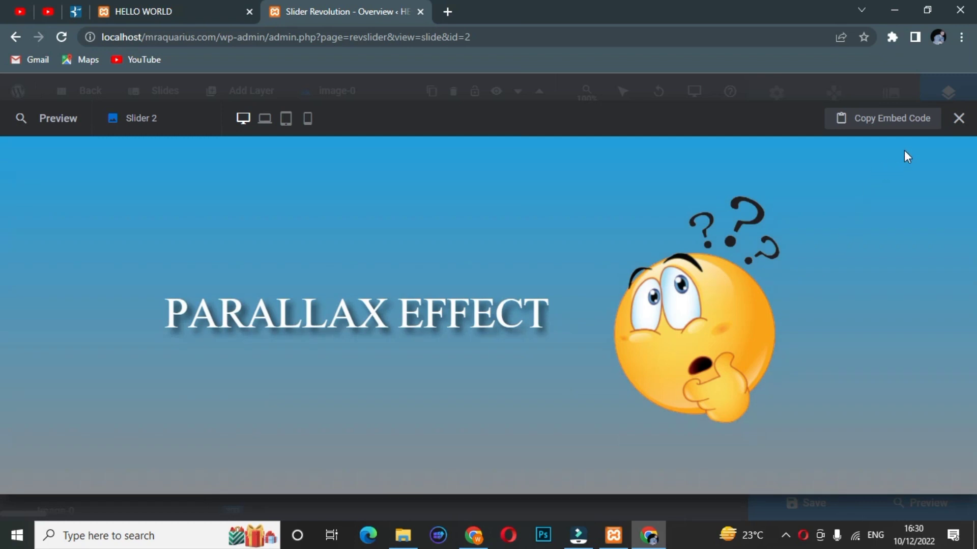
click(958, 122)
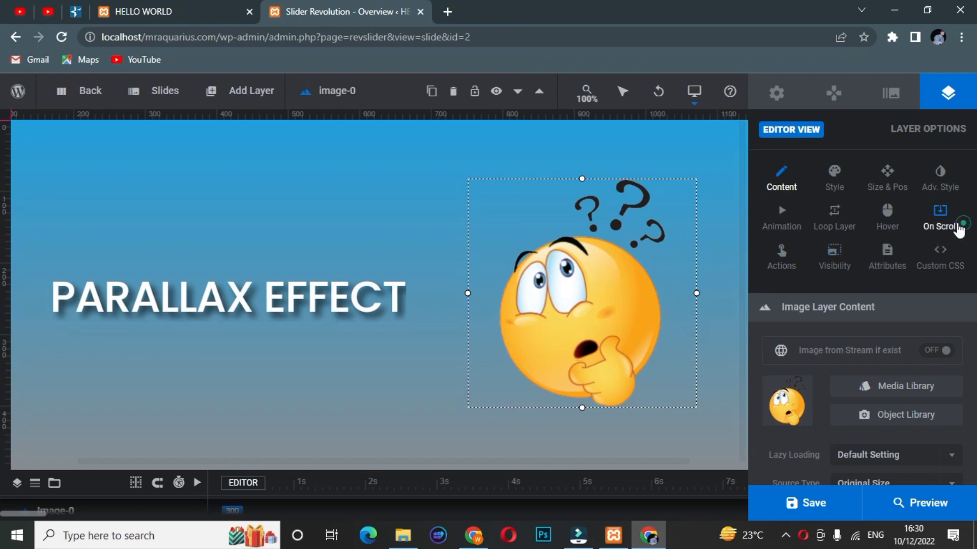
Open the emoji layer's On Scroll settings and turn on Under Mask for Parallax & 3D.
drag(965, 227, 927, 234)
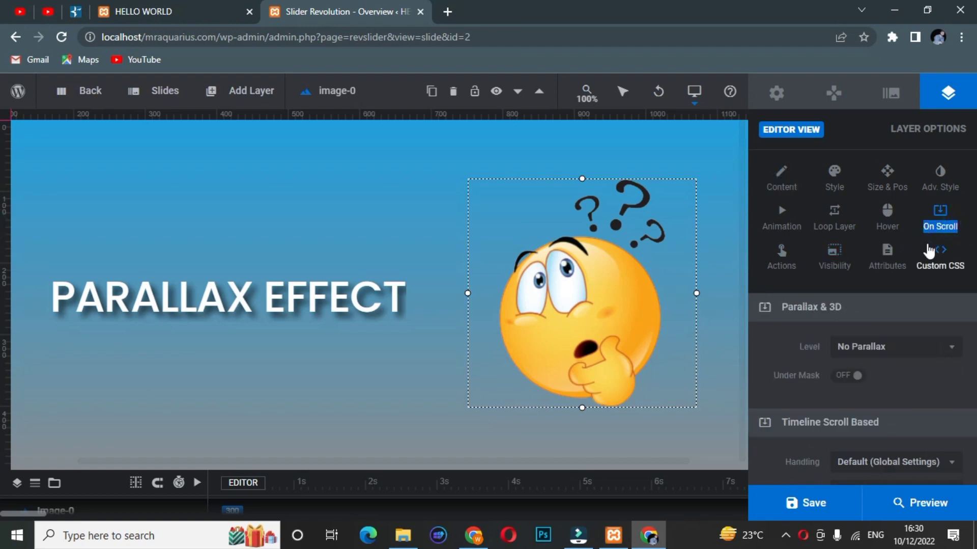
drag(853, 314, 780, 311)
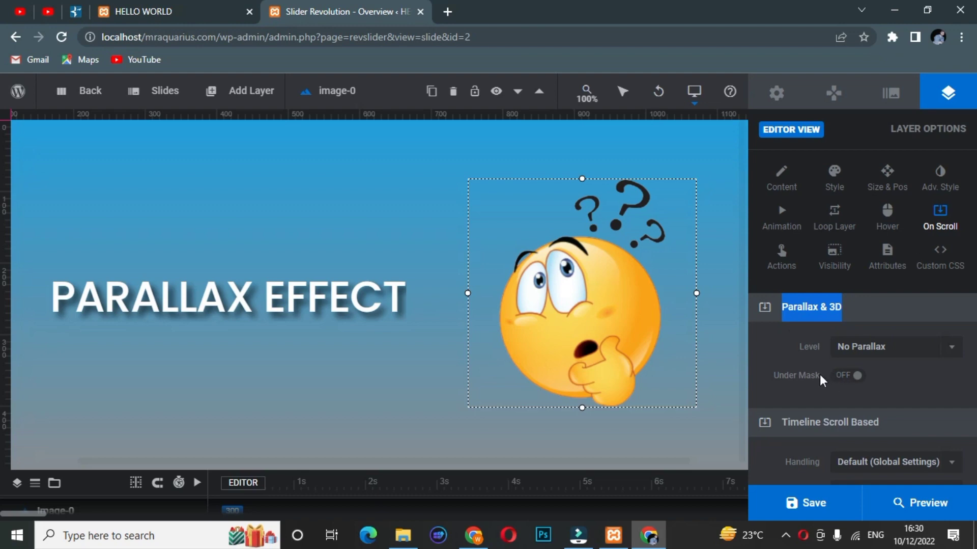
drag(821, 377, 775, 381)
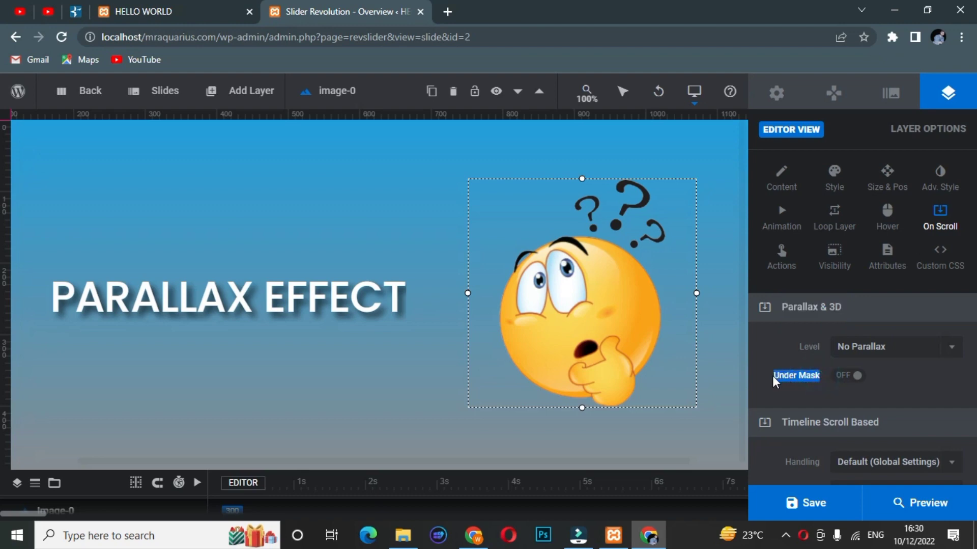
click(850, 376)
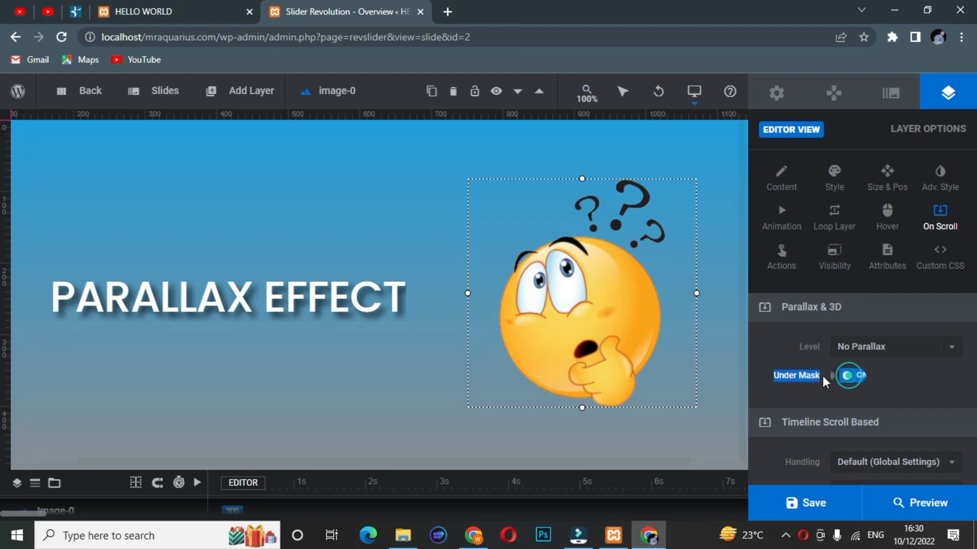
Set the emoji layer's parallax level to 7. (35 %).
click(912, 393)
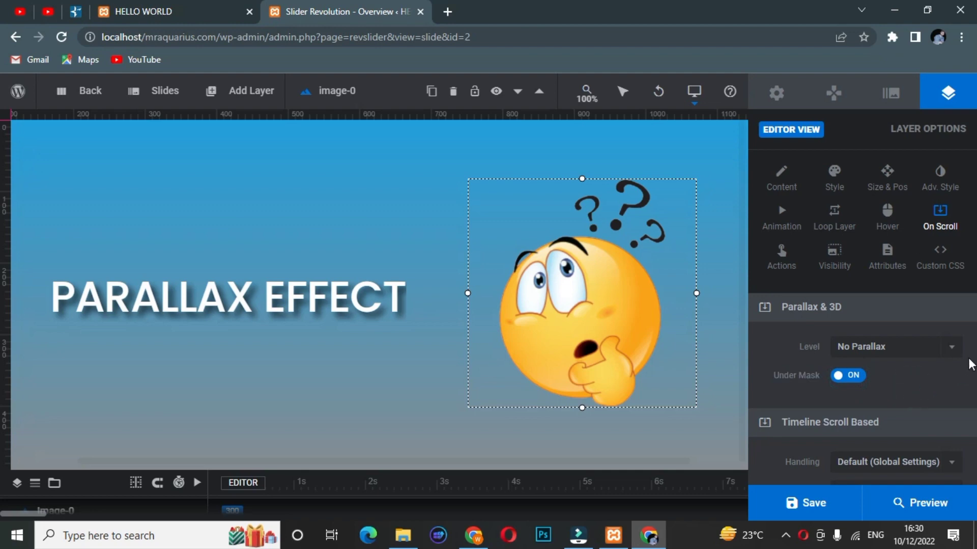
double_click(821, 350)
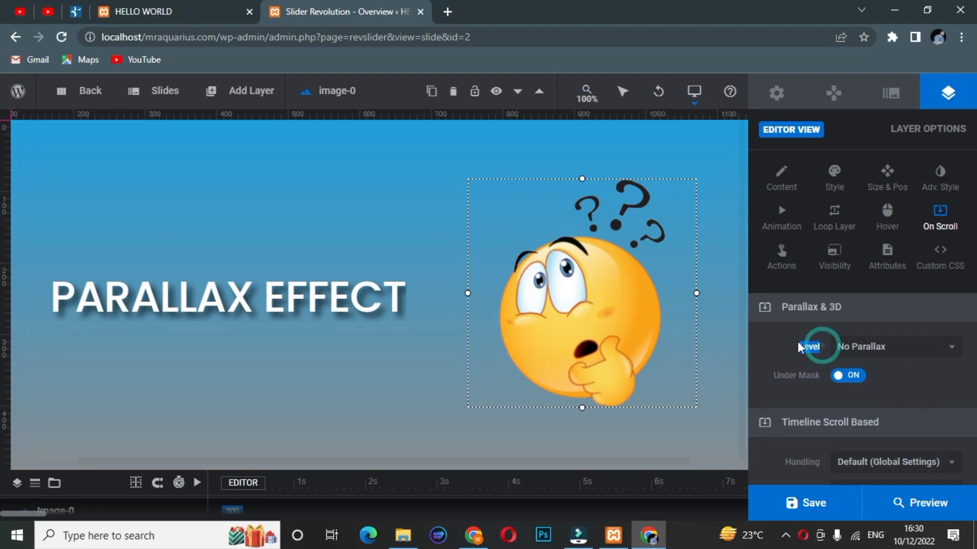
click(950, 348)
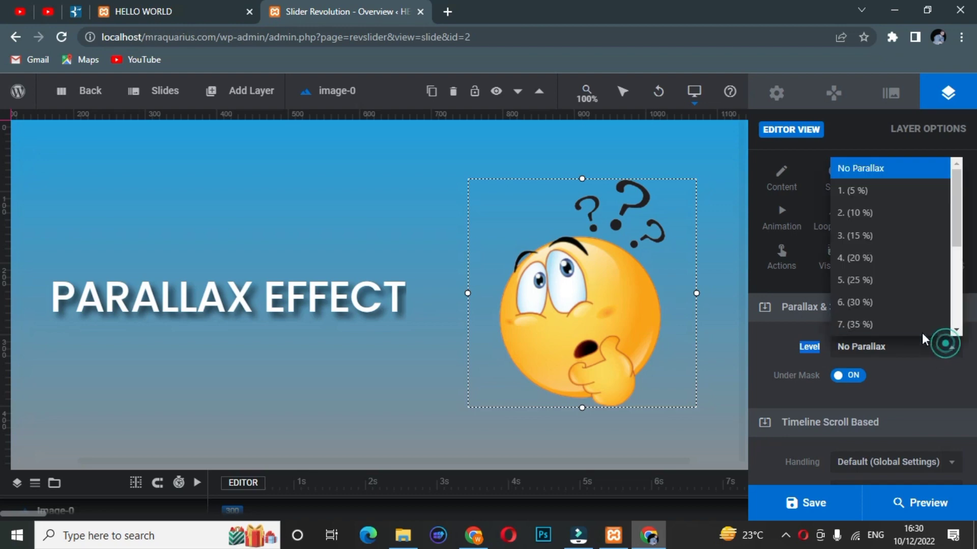
click(858, 326)
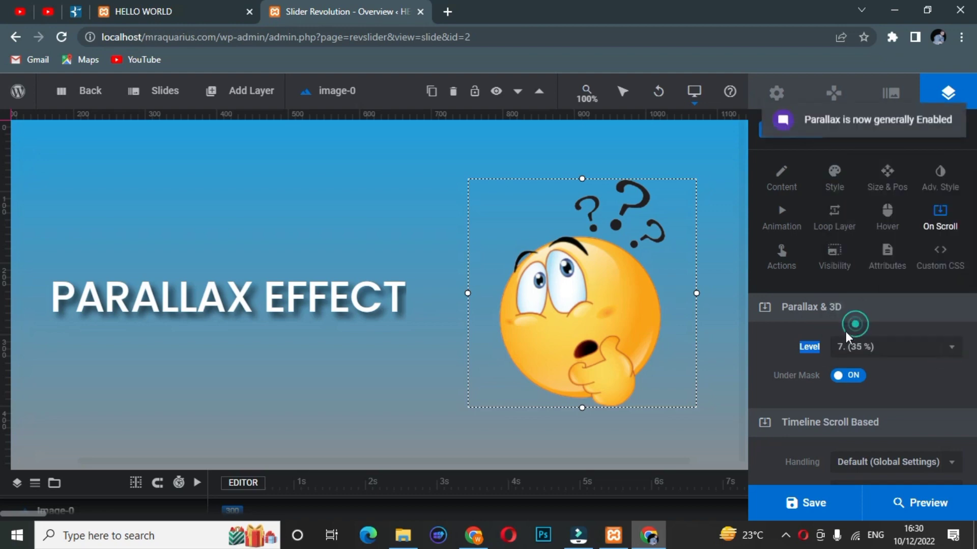
click(893, 373)
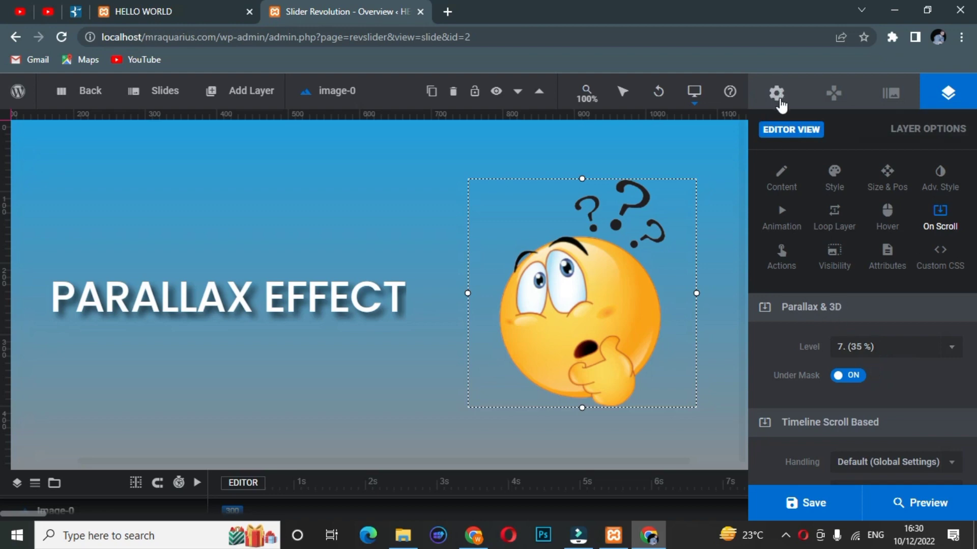
In the module's general On Scroll options, set the parallax mouse interaction to be triggered by Mouse Move.
click(781, 100)
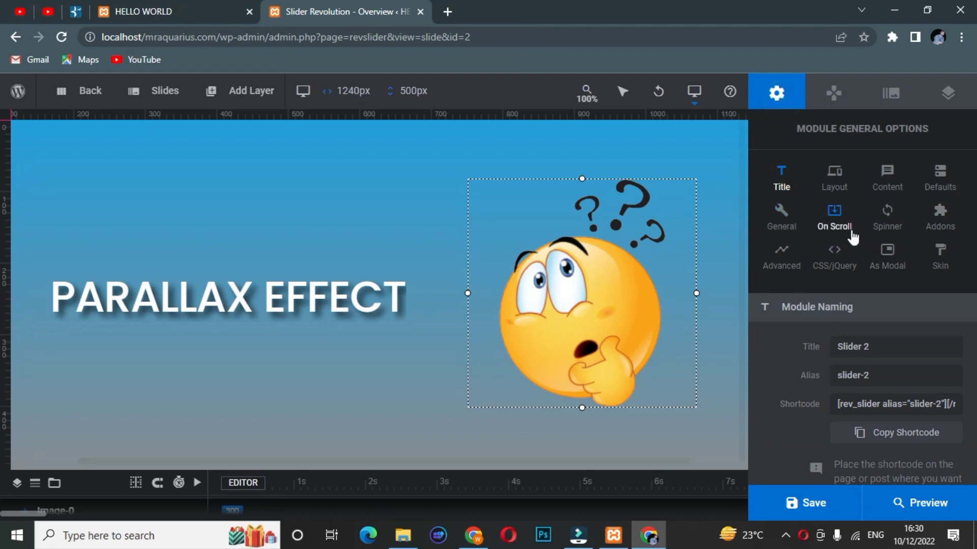
drag(854, 227, 820, 230)
click(832, 228)
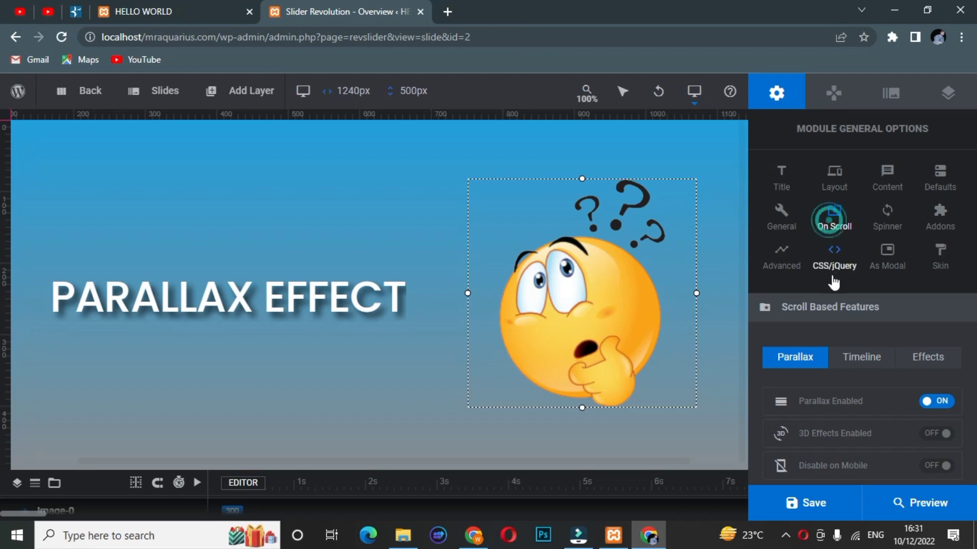
scroll(835, 318, down, 2)
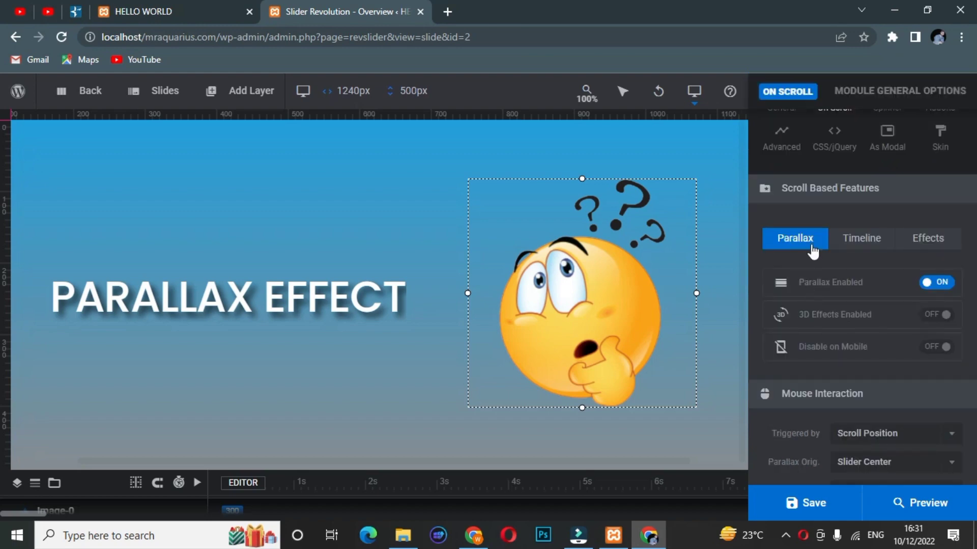
scroll(833, 332, down, 2)
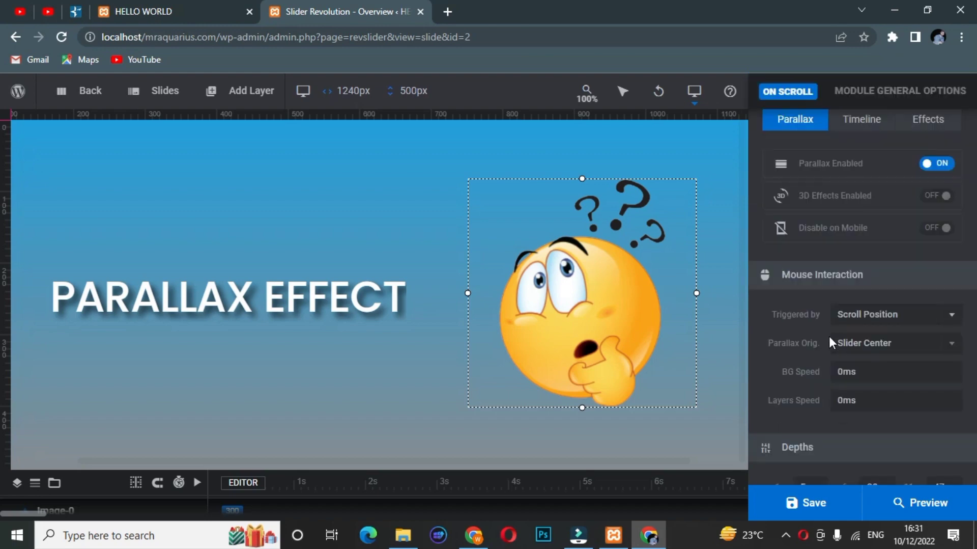
drag(811, 313, 774, 316)
click(948, 312)
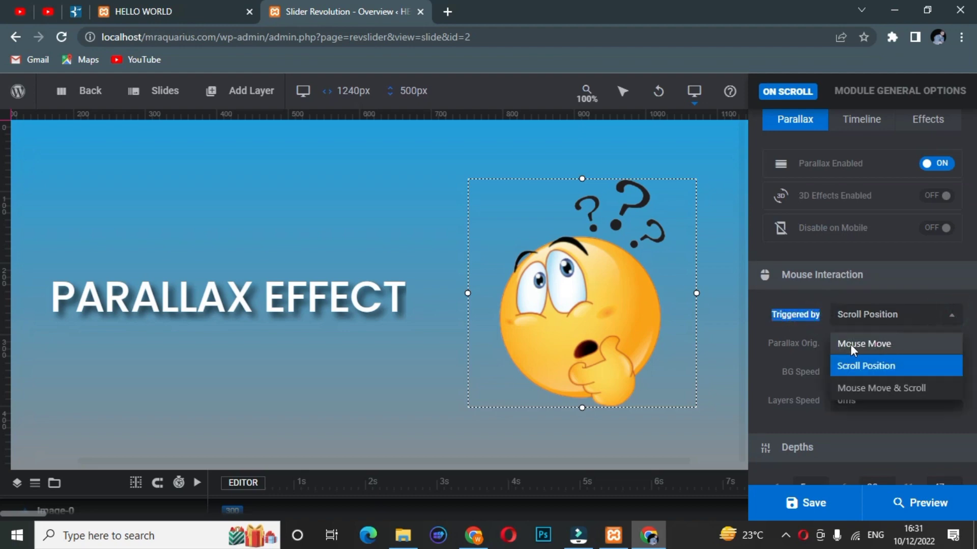
click(875, 351)
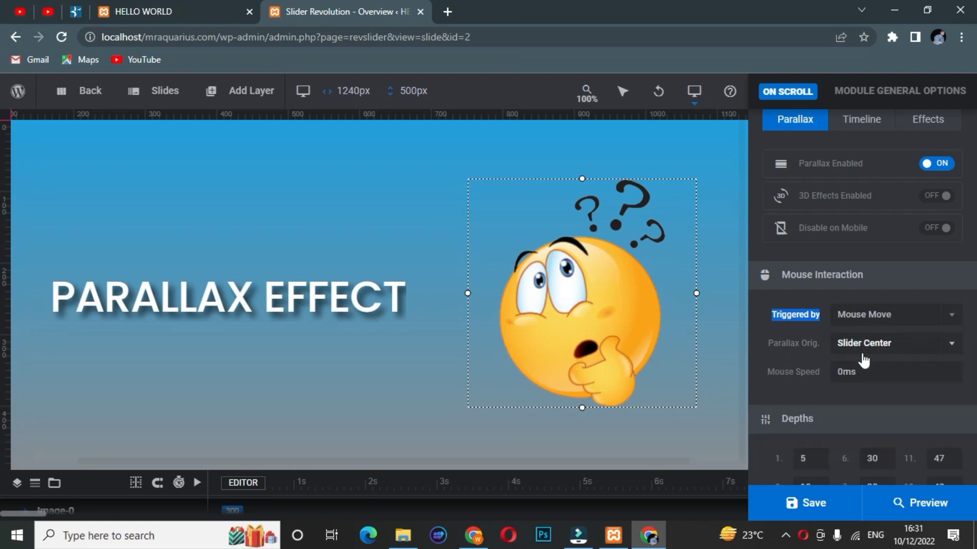
Set the parallax origin to Mouse Enter Point and check the mouse-driven effect in the slider preview.
click(949, 344)
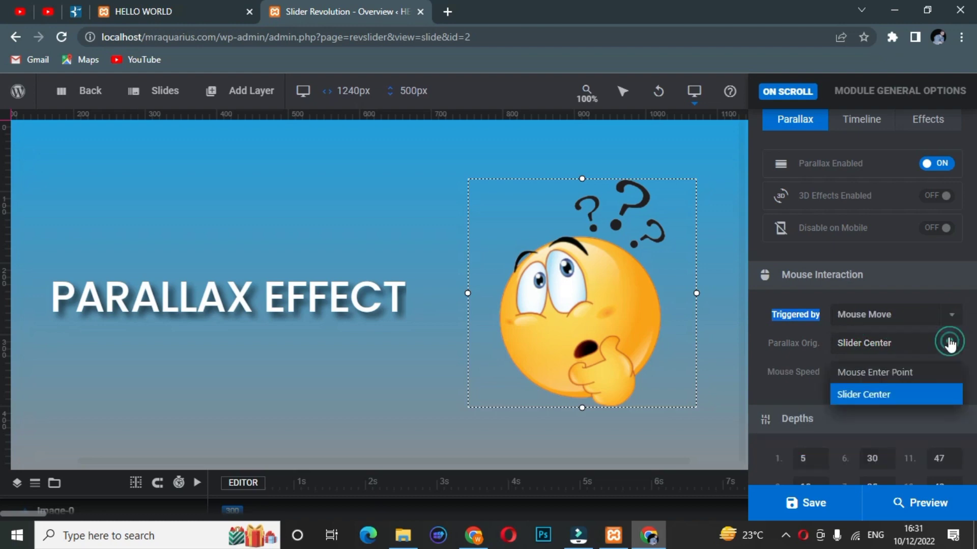
click(883, 380)
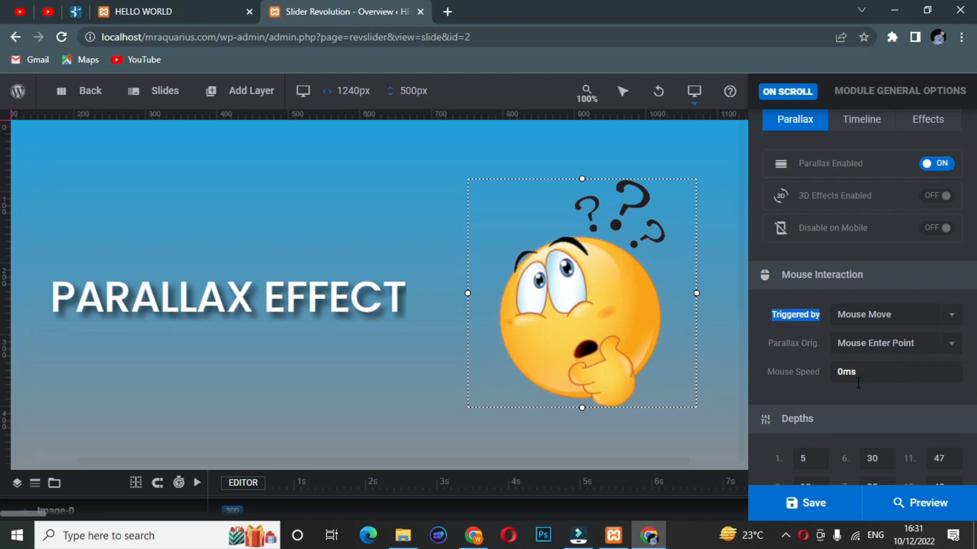
click(895, 504)
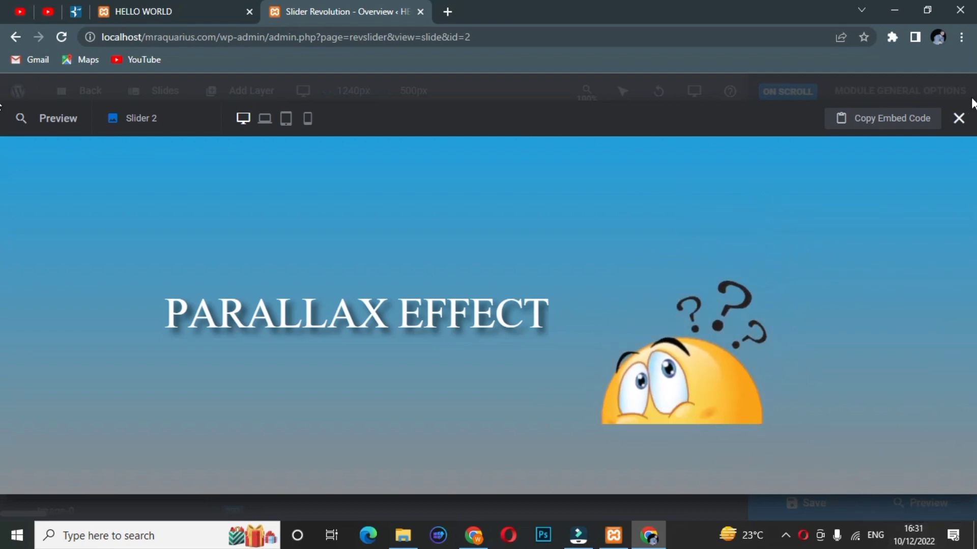
click(962, 126)
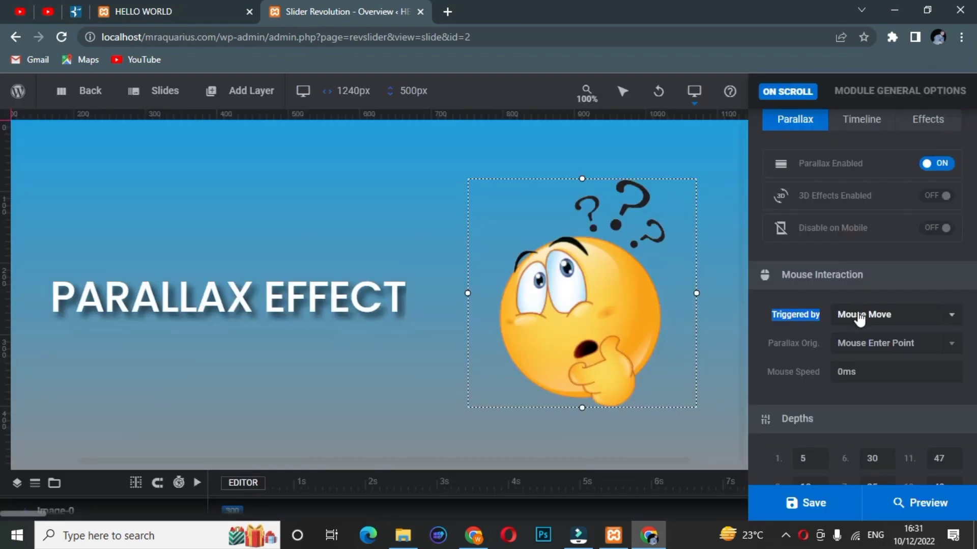
Examine the module's scroll-based Timeline and Effects settings, and return to the Parallax settings.
scroll(860, 319, down, 2)
scroll(851, 328, up, 2)
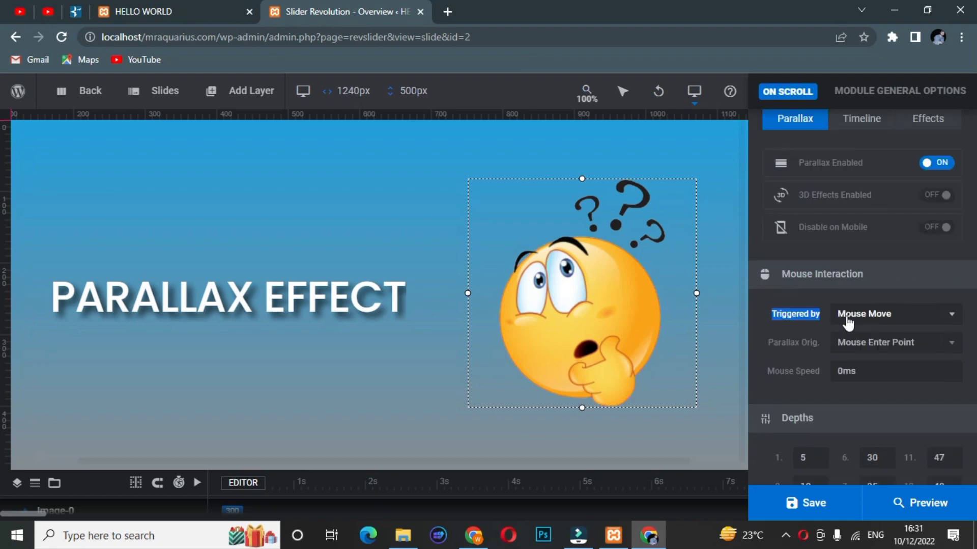
scroll(847, 315, up, 2)
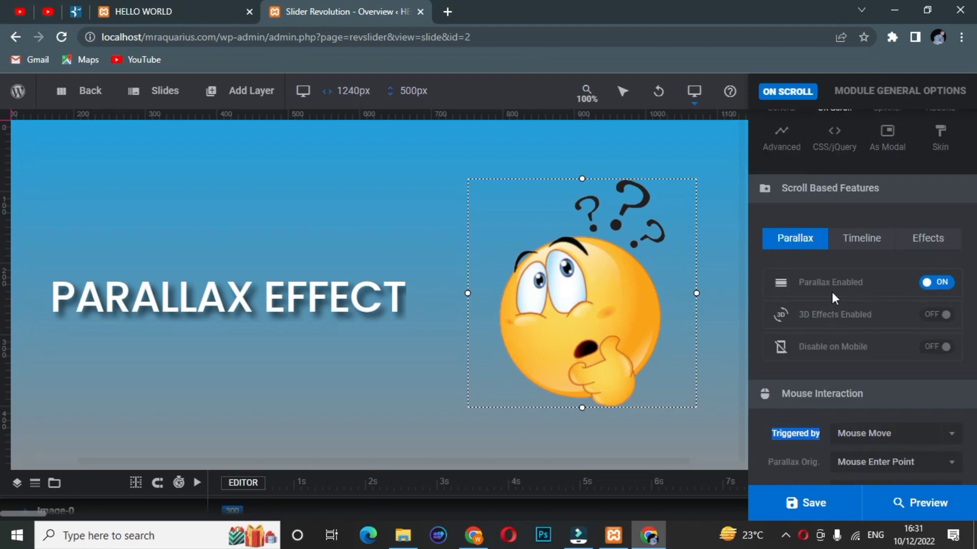
click(863, 239)
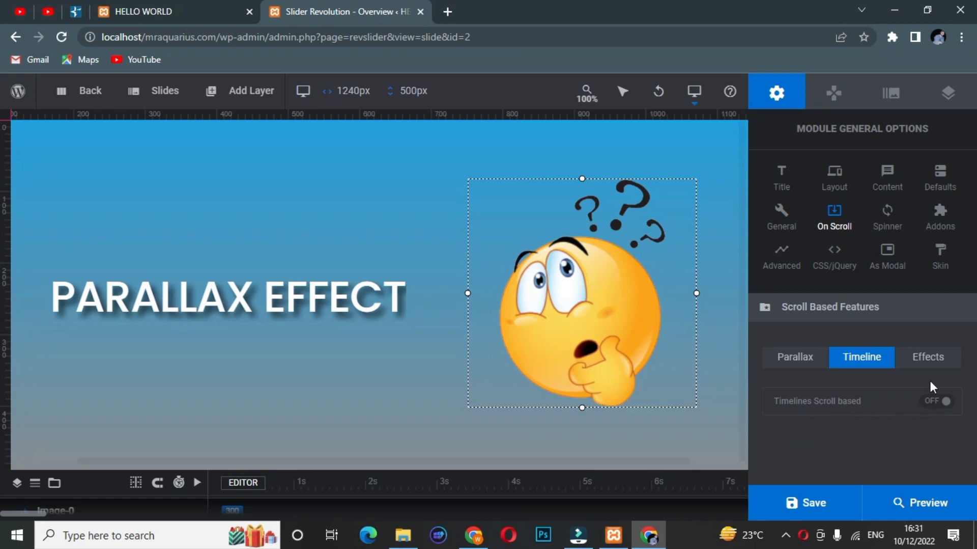
click(929, 359)
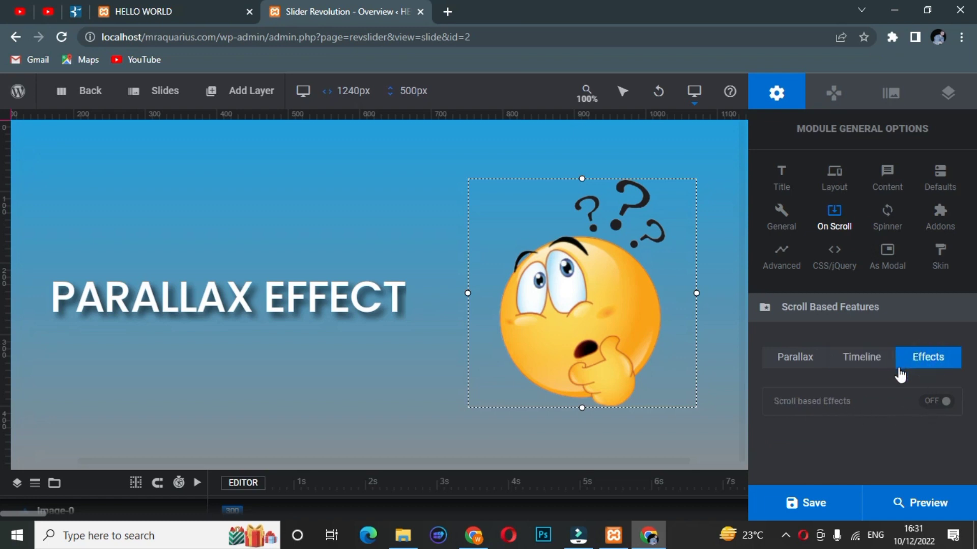
click(795, 358)
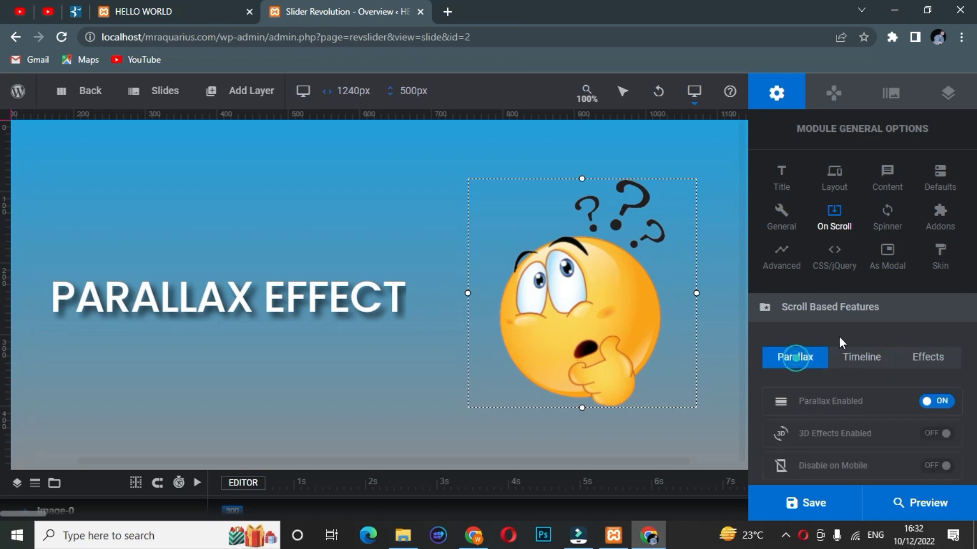
Turn on 3D Effects for the module's parallax, check it in the preview, and save the slider.
scroll(822, 344, down, 2)
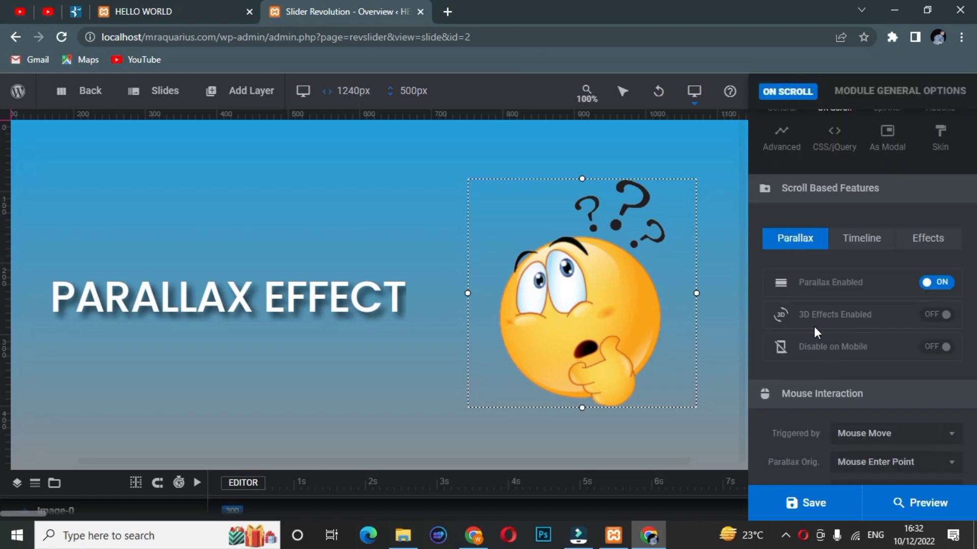
click(939, 315)
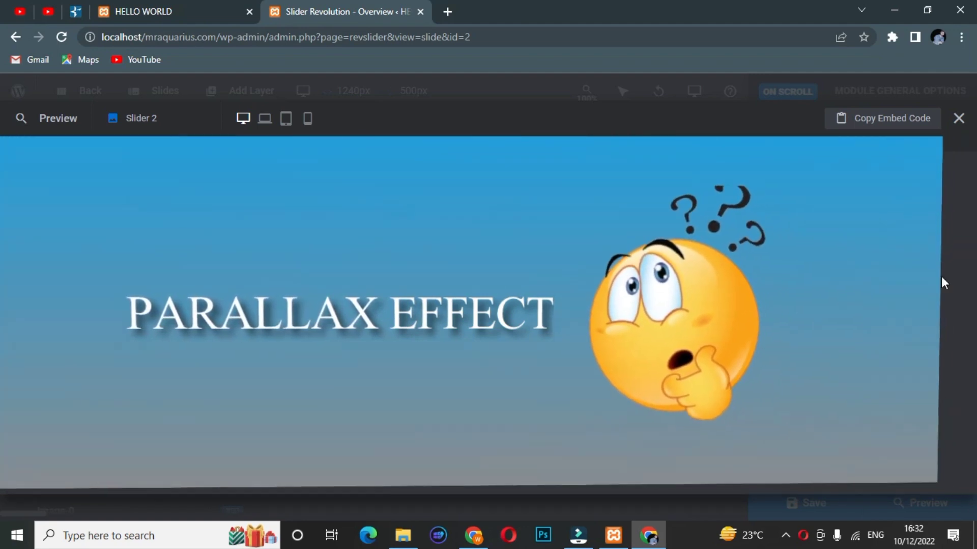
click(960, 120)
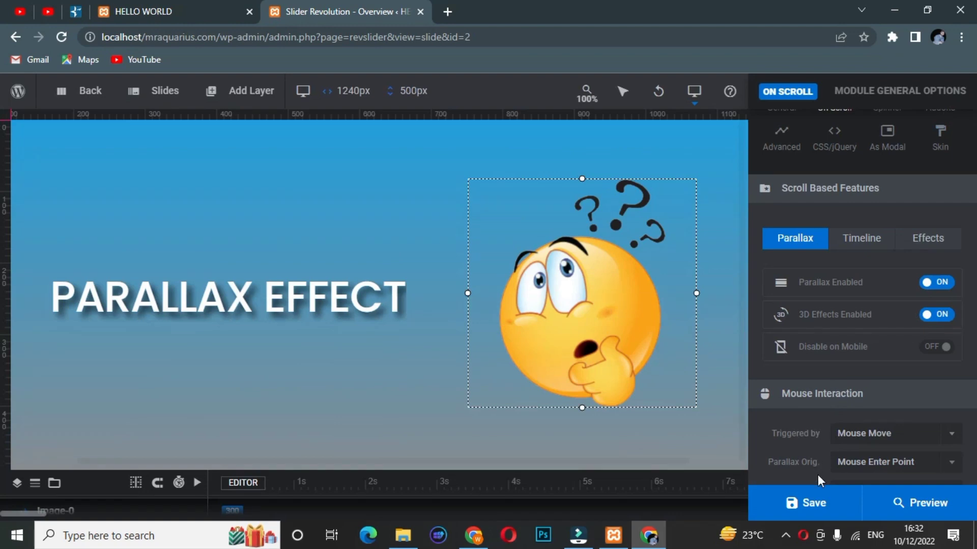
click(797, 505)
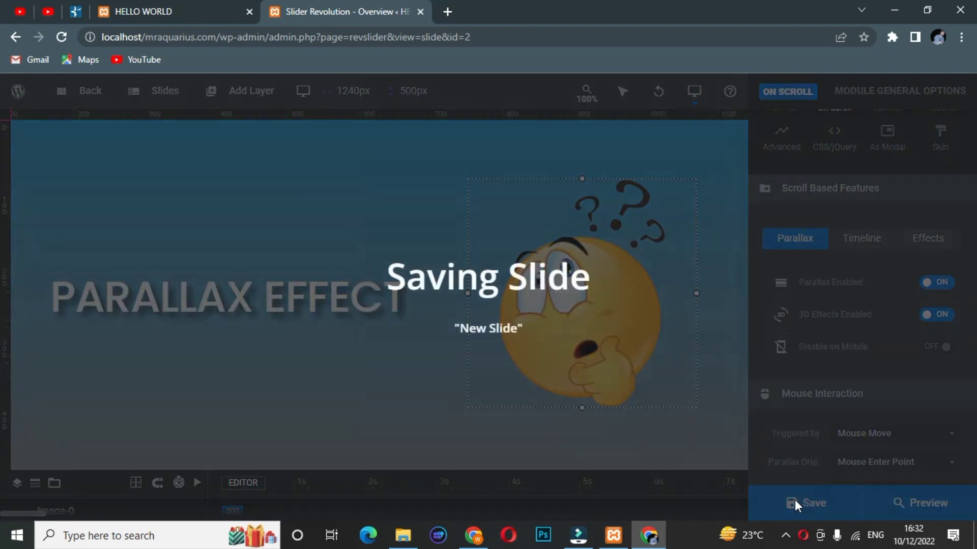